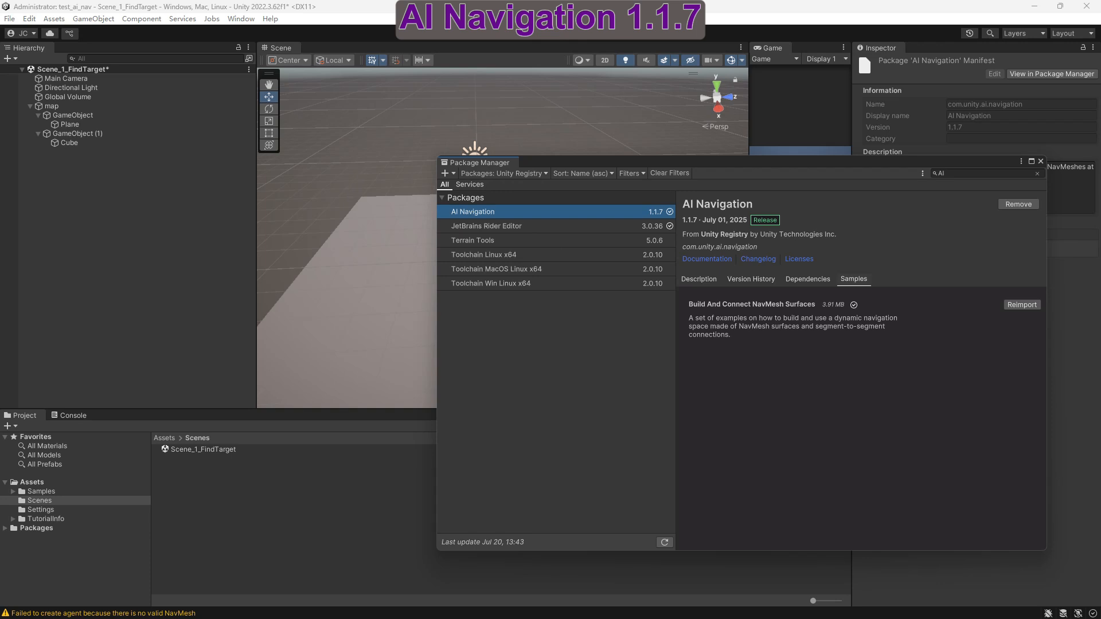
- Close the Package Manager and select the Plane object in the scene hierarchy
left_click(970, 173)
left_click(1040, 161)
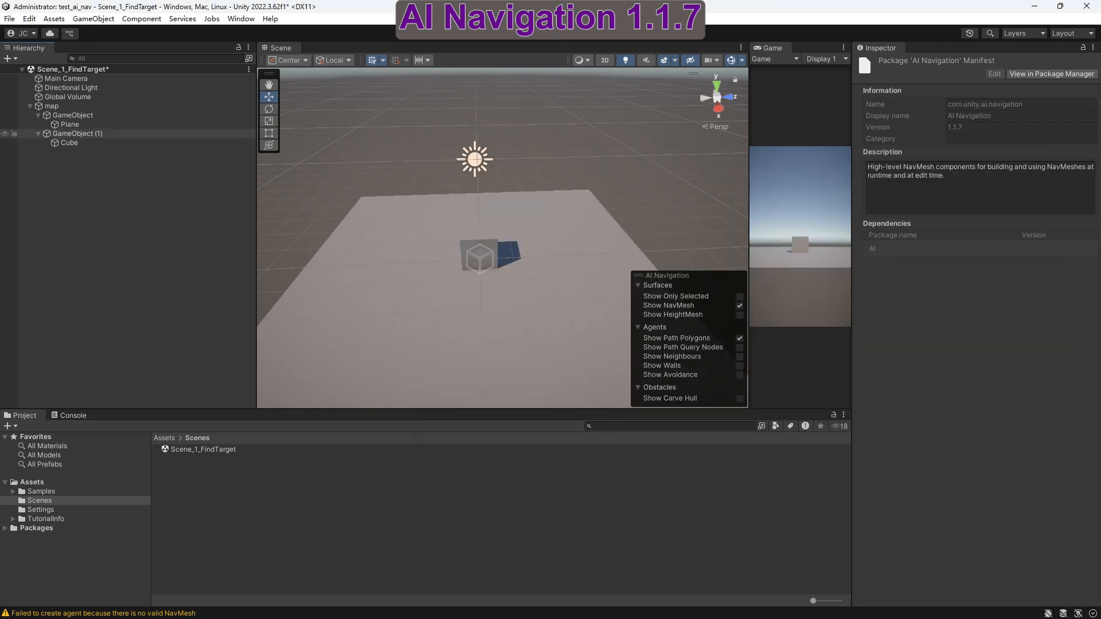
left_click(70, 125)
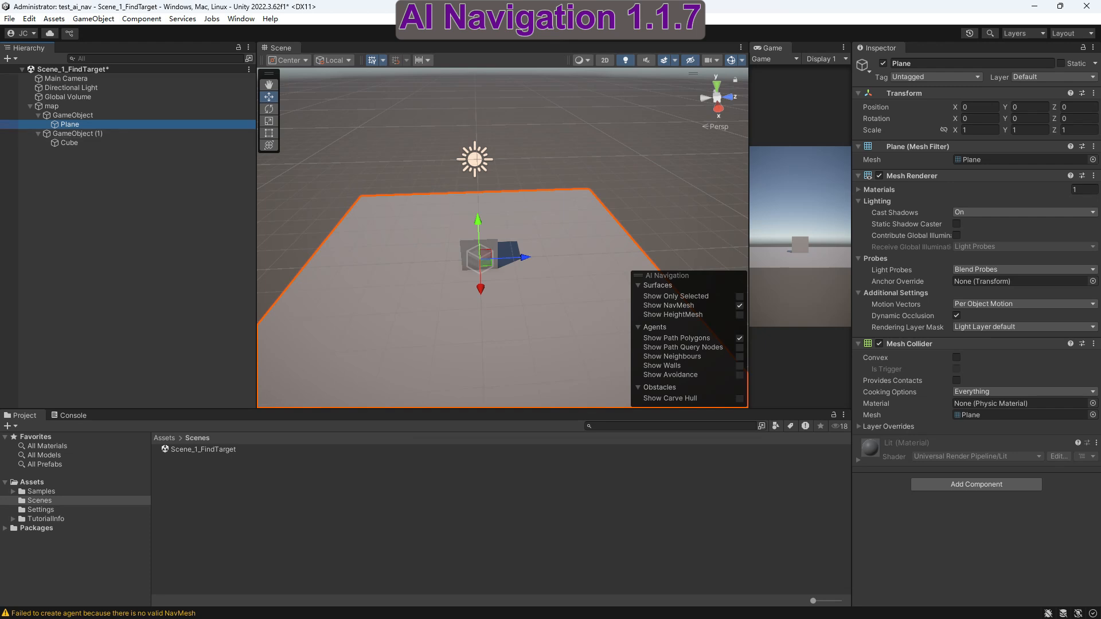
- Duplicate the Cube and move the copy across the plane to about X 2.71, Z -1.75
left_click(70, 143)
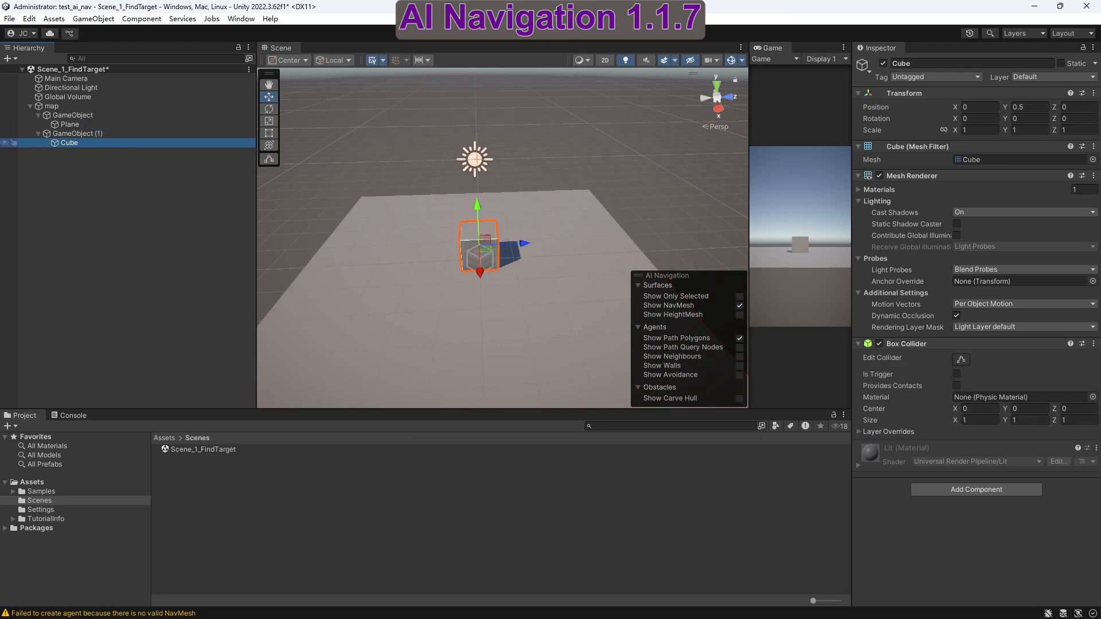
right_click(71, 143)
left_click(114, 221)
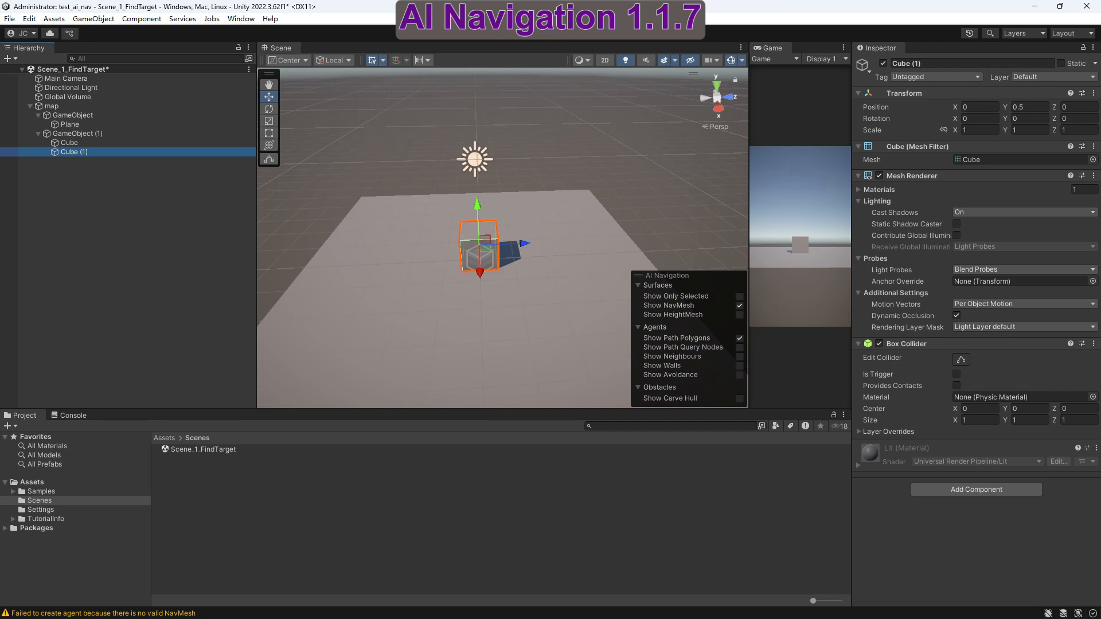
left_click_drag(523, 243, 462, 247)
left_click_drag(410, 276, 384, 360)
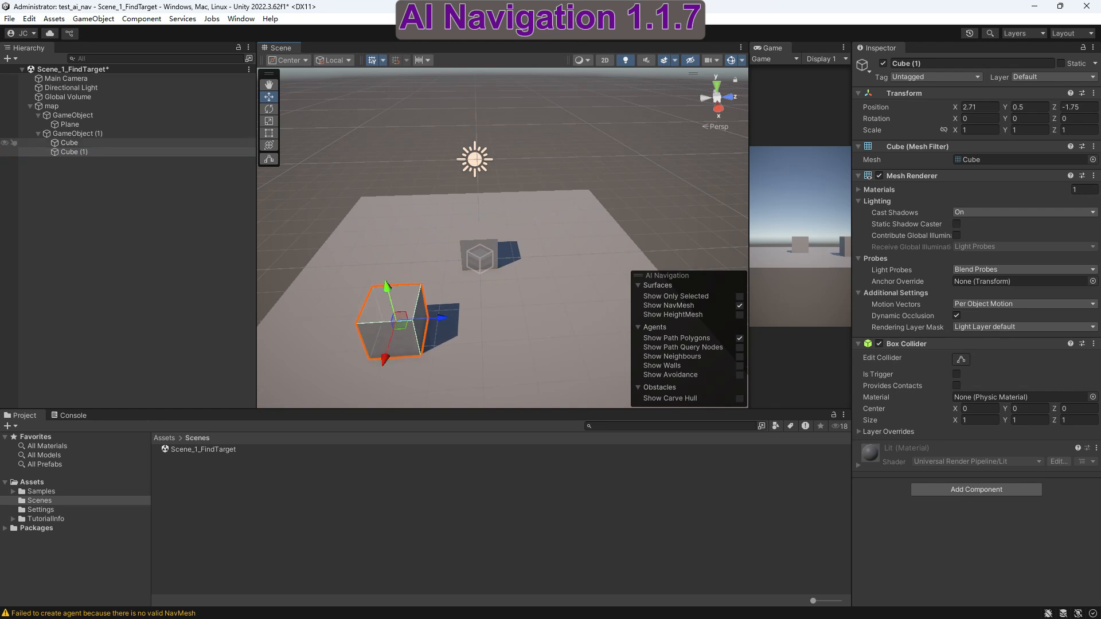
- Select the original Cube, check the layout of both cubes on the plane, and save the scene
left_click(69, 143)
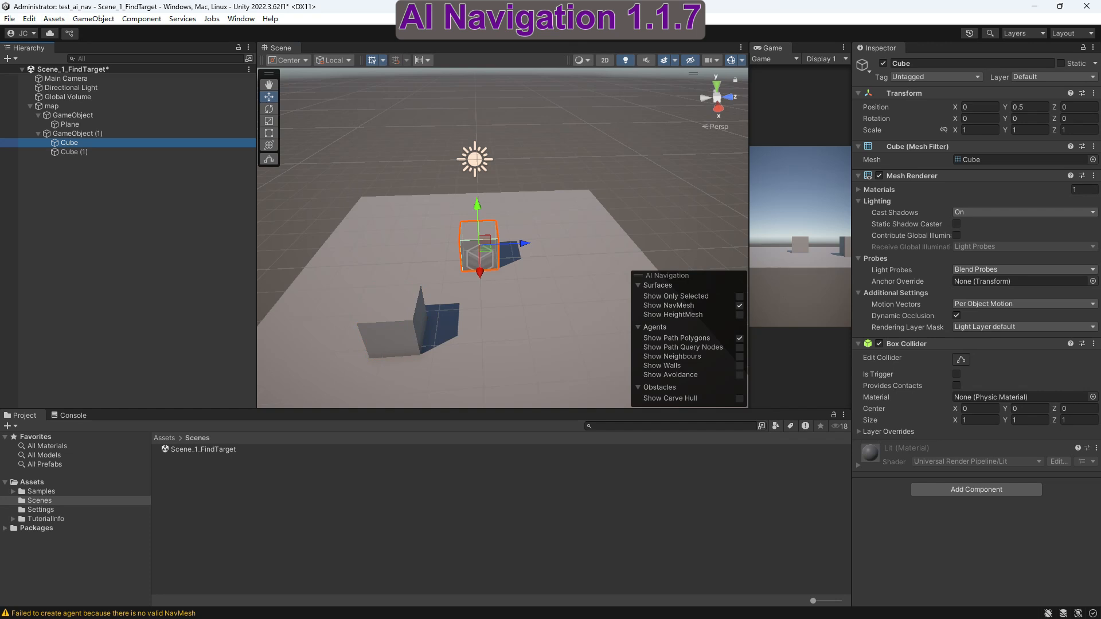
left_click_drag(551, 218, 286, 143, "alt")
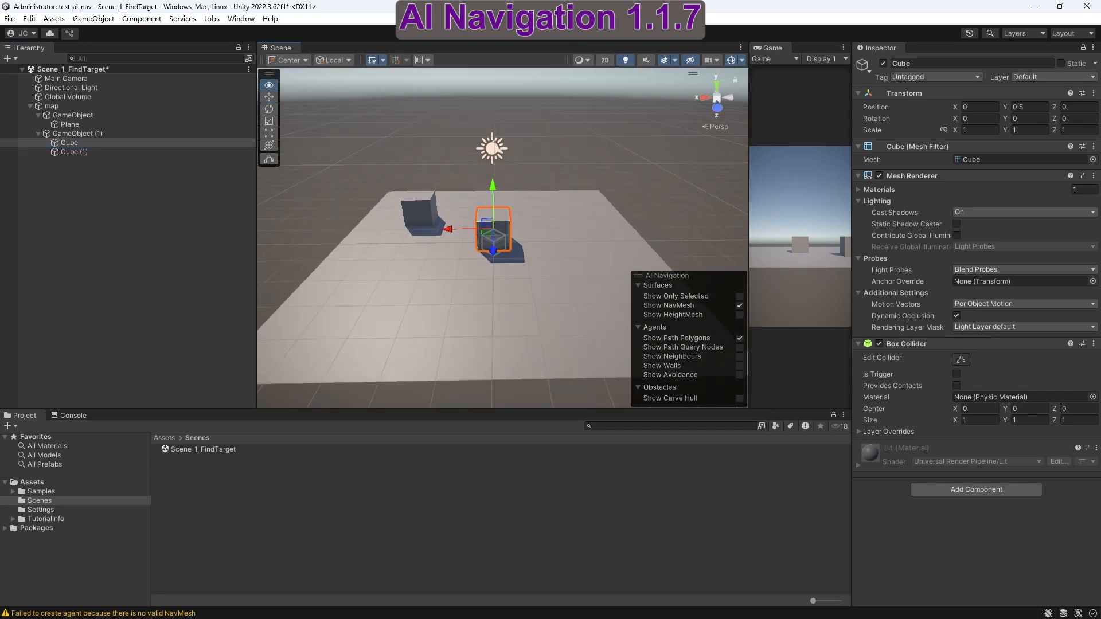
left_click_drag(447, 241, 502, 269, "alt")
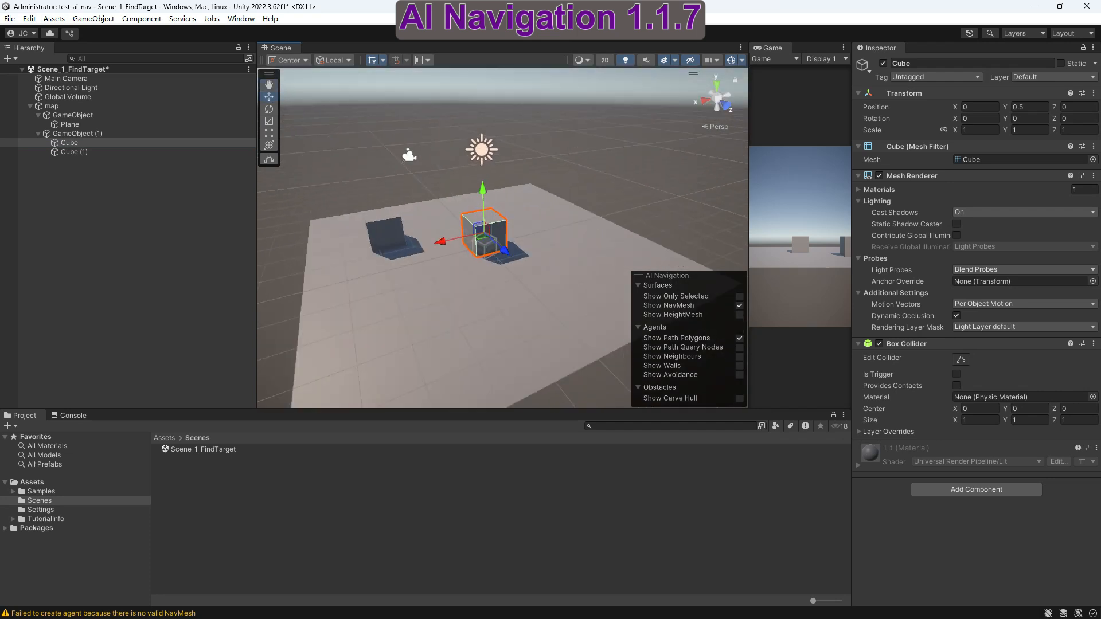
key("ctrl+s")
- Create a new folder named Art in the project's Assets folder
left_click(81, 482)
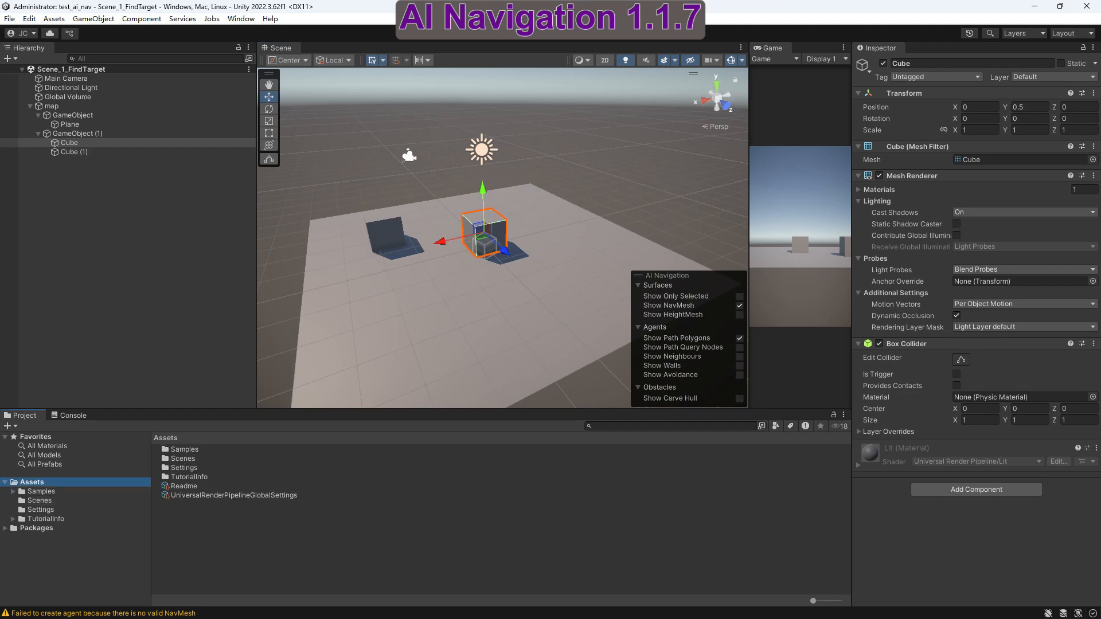
right_click(81, 481)
mouse_move(190, 151)
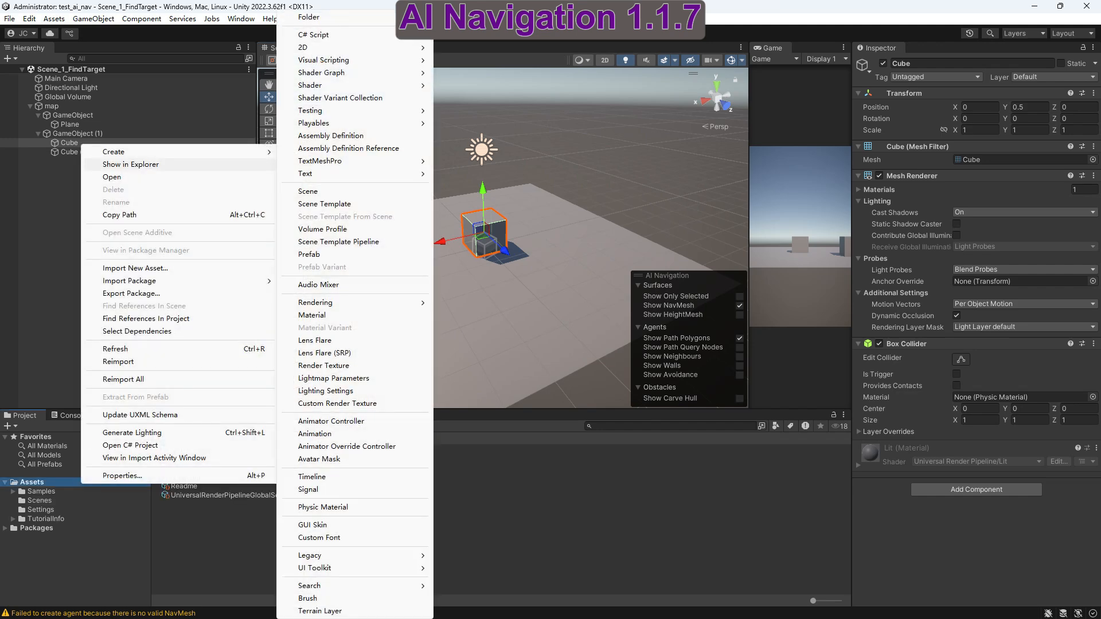
left_click(355, 35)
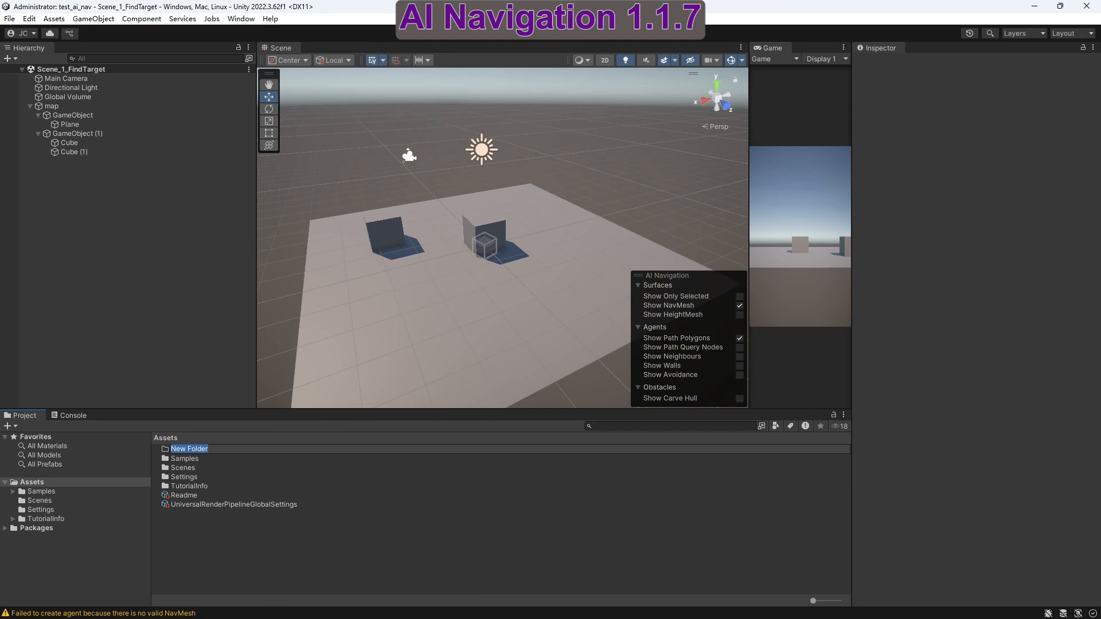
type("Art")
key("Return")
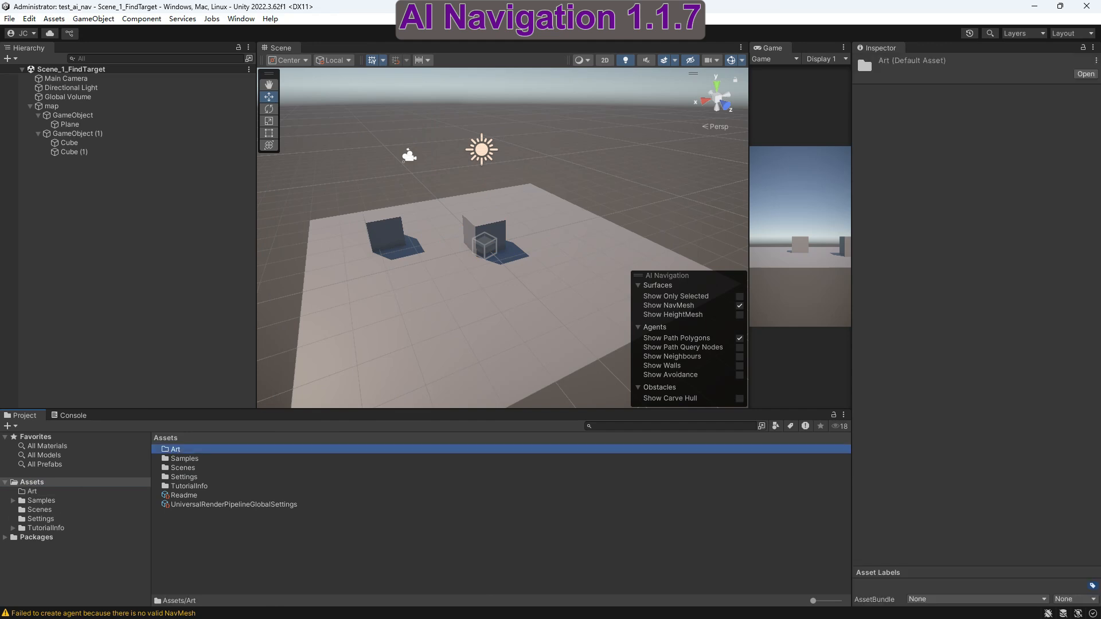
- Create a subfolder named mat inside the Art folder
double_click(175, 449)
right_click(290, 527)
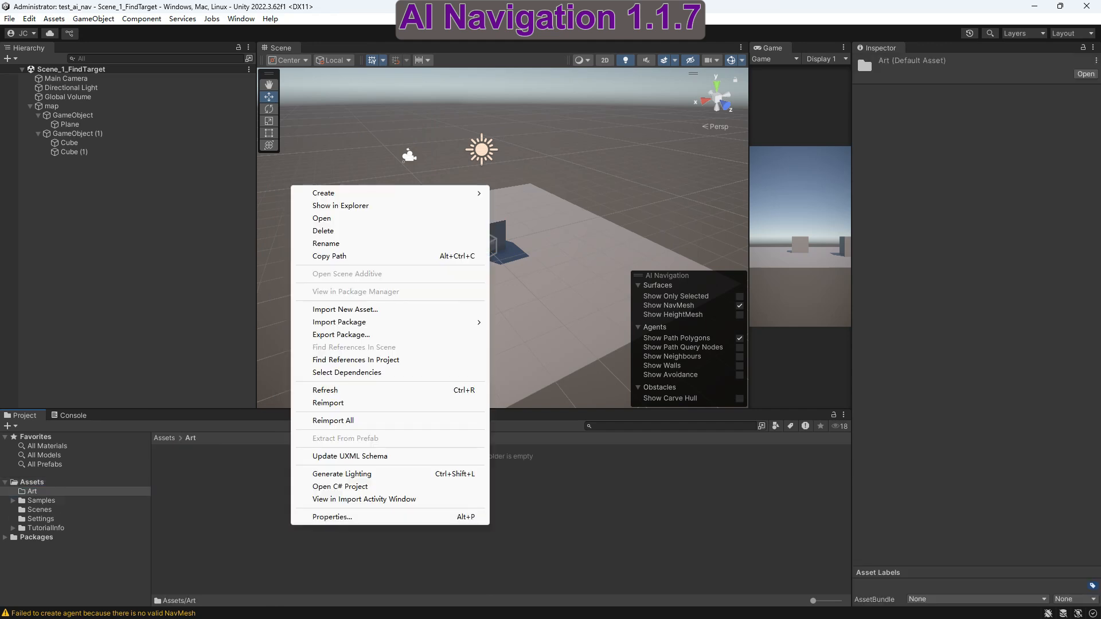
mouse_move(395, 193)
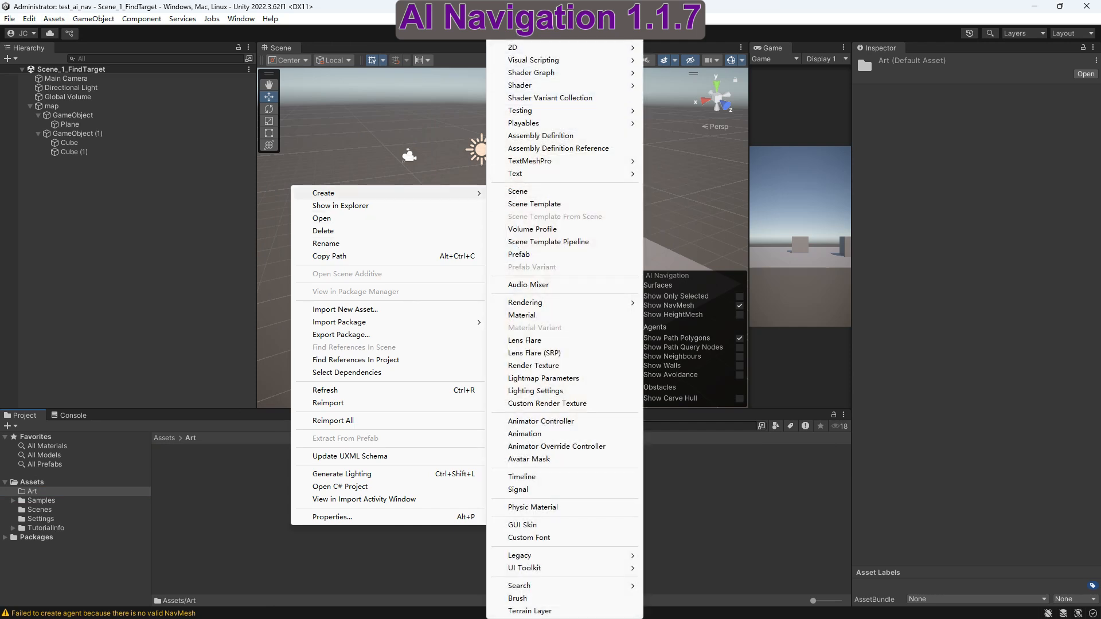
left_click(521, 17)
type("mat")
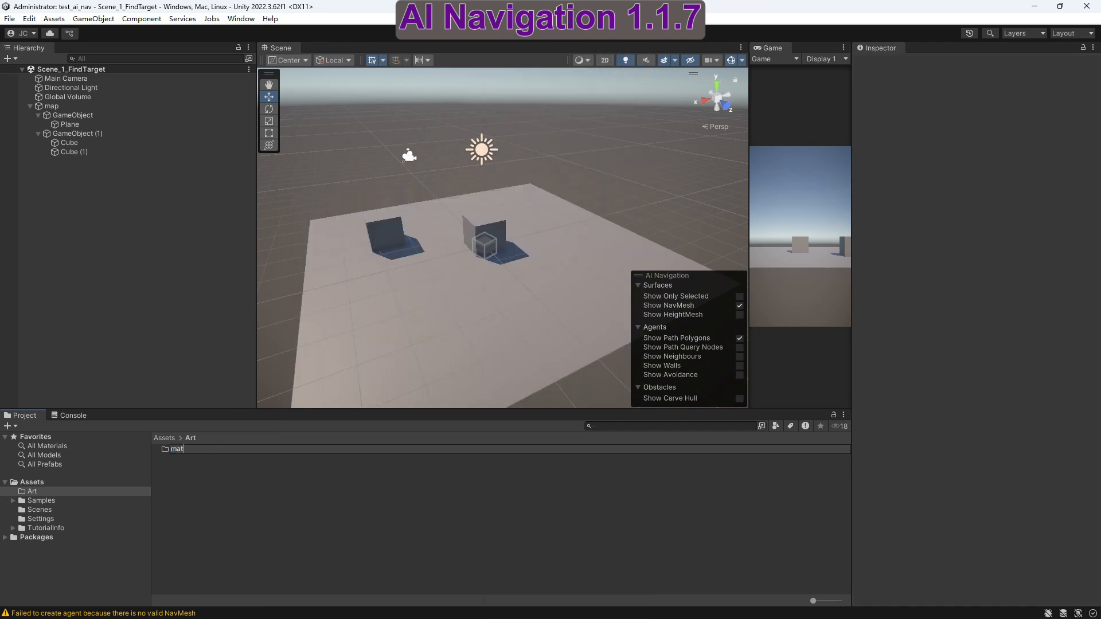
key("Return")
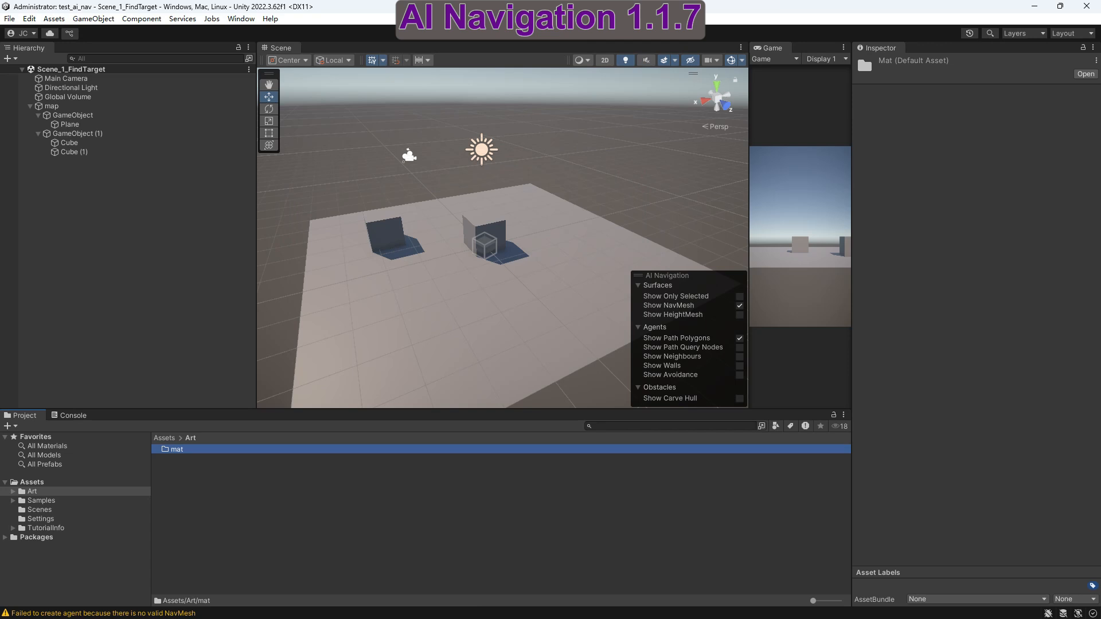
- Create a new material inside the mat folder and enter its name, beginning with "m"
double_click(175, 449)
right_click(267, 471)
mouse_move(344, 141)
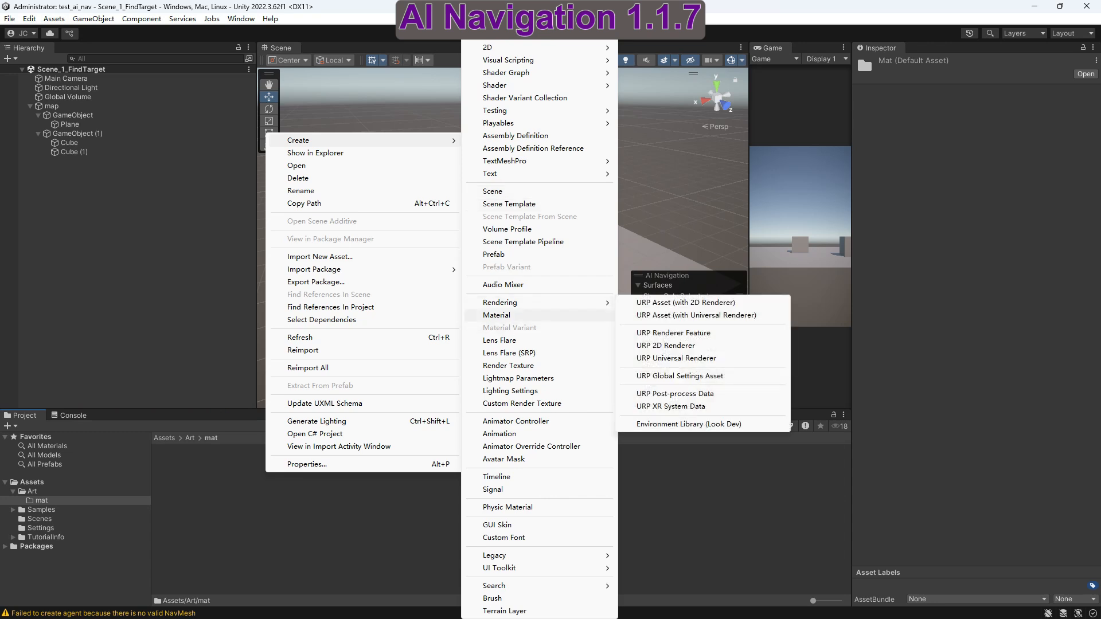
left_click(497, 315)
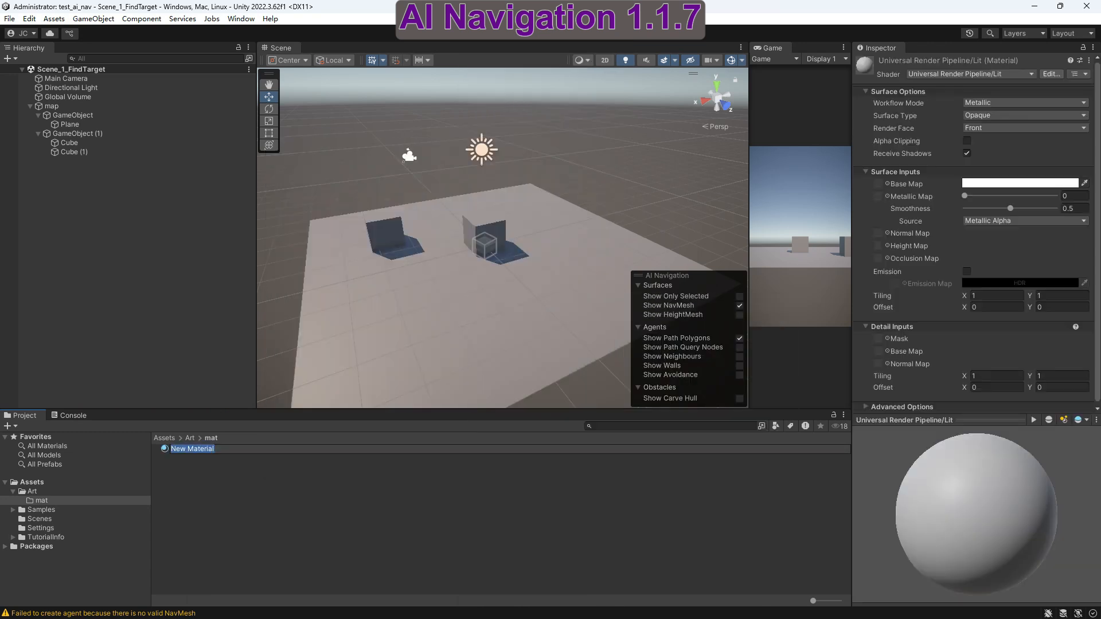
left_click_drag(194, 449, 171, 449)
type("m")
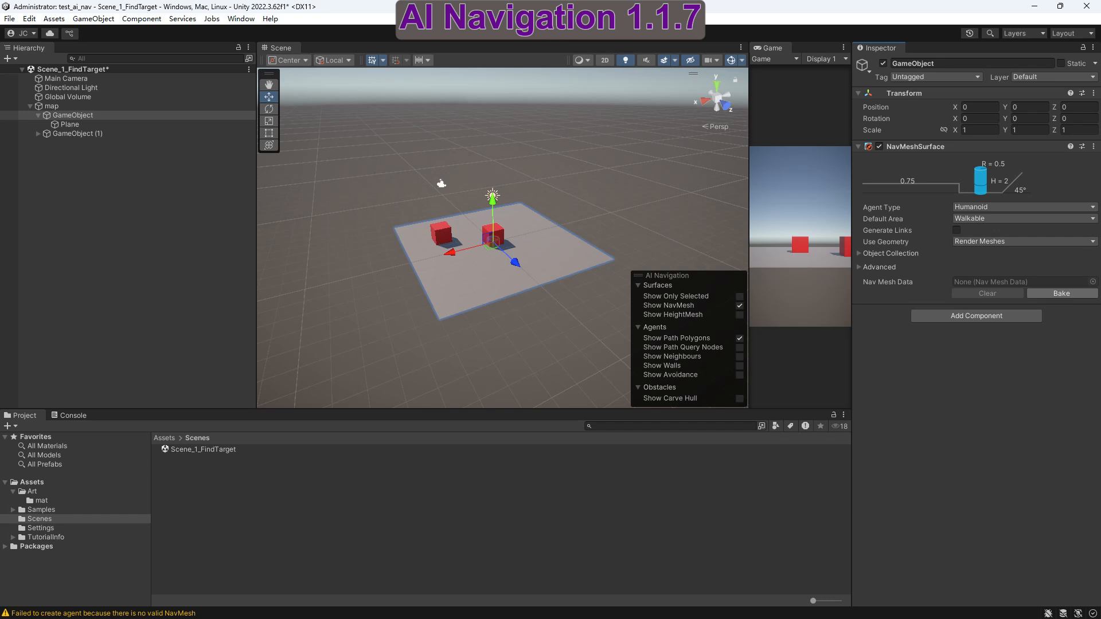
- Bake the NavMesh surface on the Plane's parent object and inspect the generated NavMesh data asset
left_click(1062, 293)
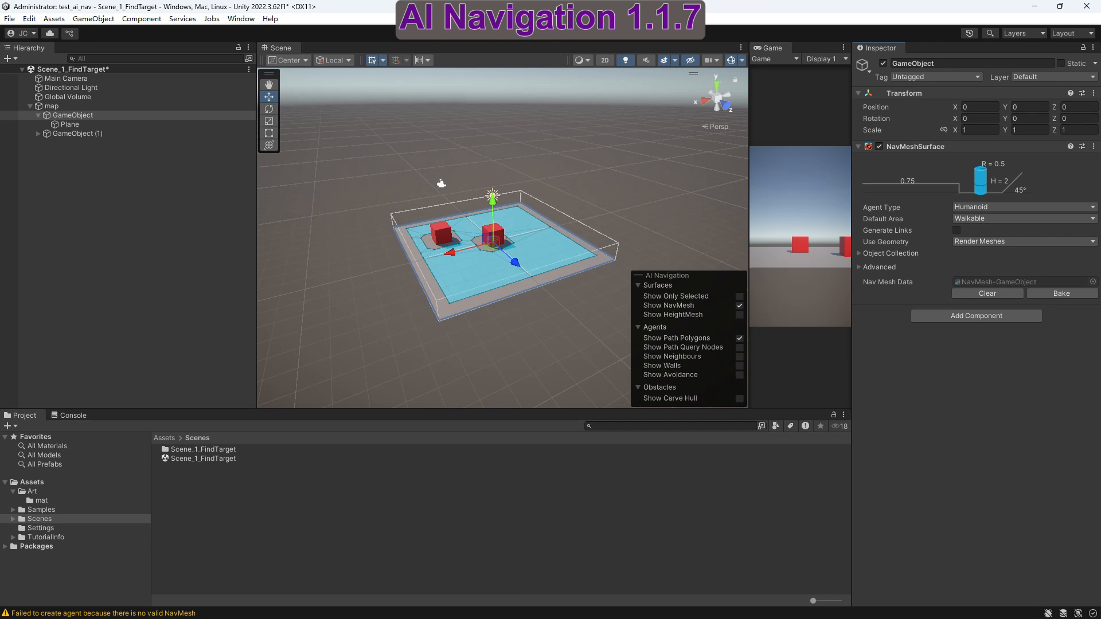
left_click(1021, 282)
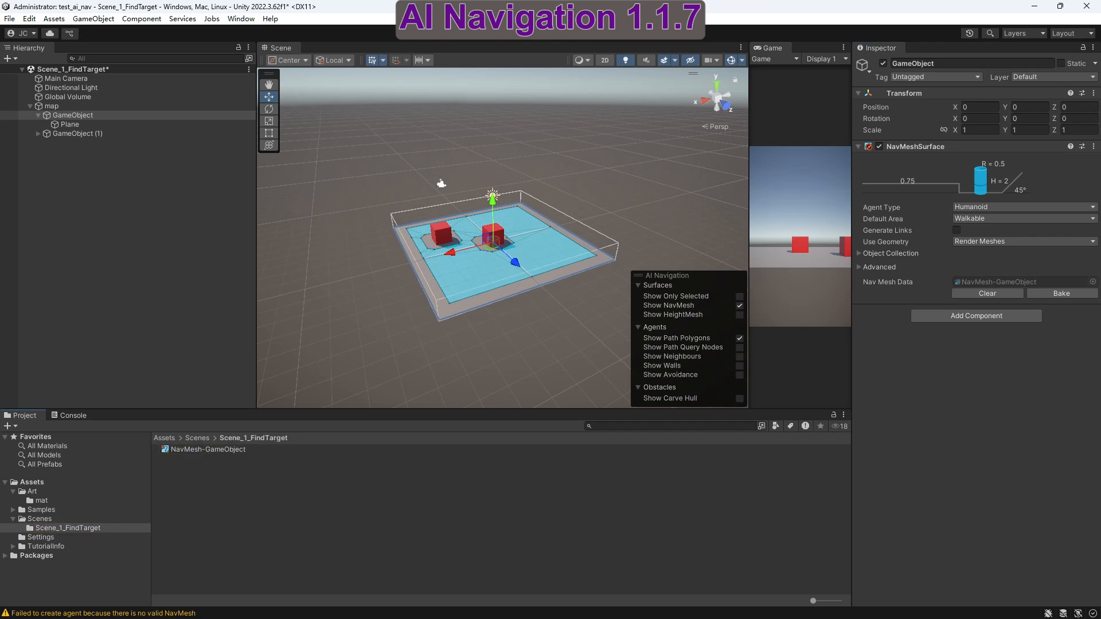
left_click(198, 438)
double_click(199, 450)
left_click(208, 449)
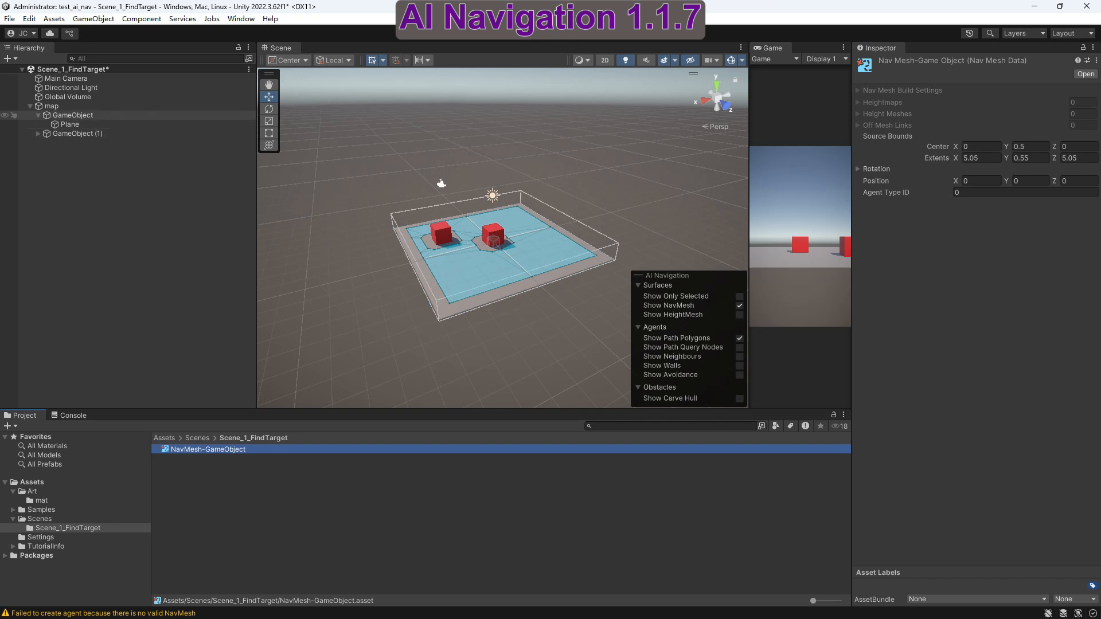
- Return to the NavMeshSurface object, save the scene, and examine the baked area around the cubes
left_click(73, 115)
left_click(976, 367)
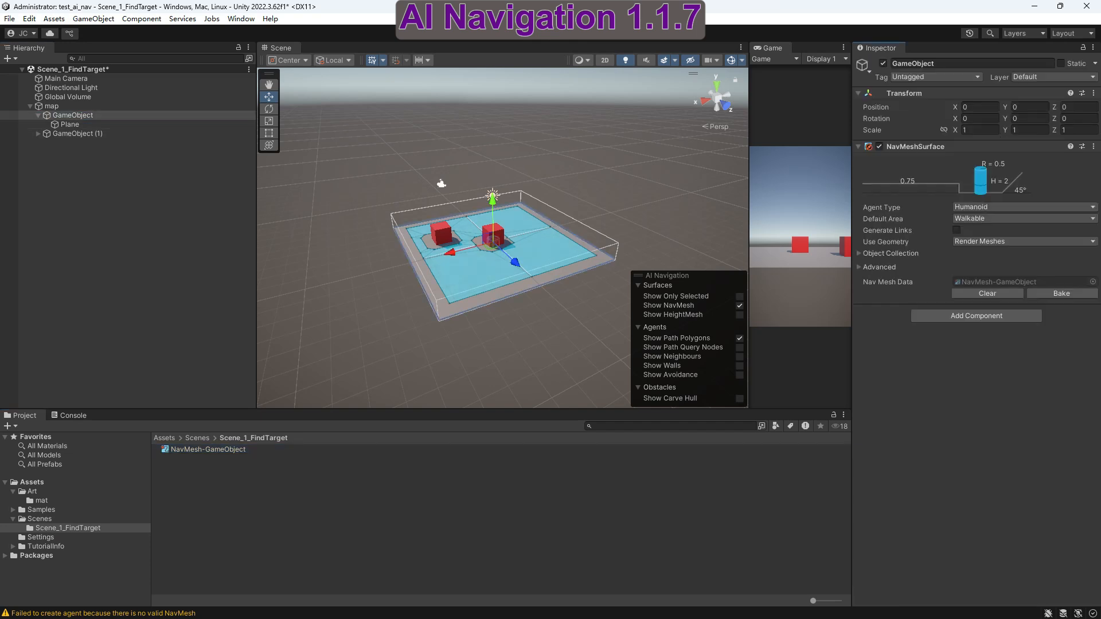
key("ctrl+s")
scroll(502, 237, "up", 4)
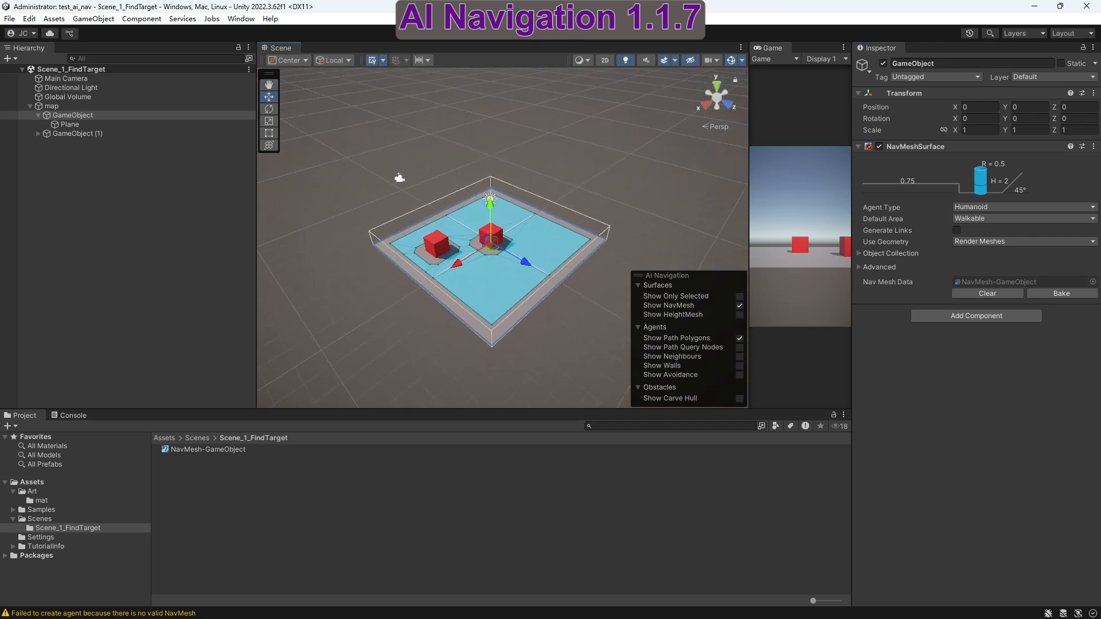
scroll(502, 247, "up", 4)
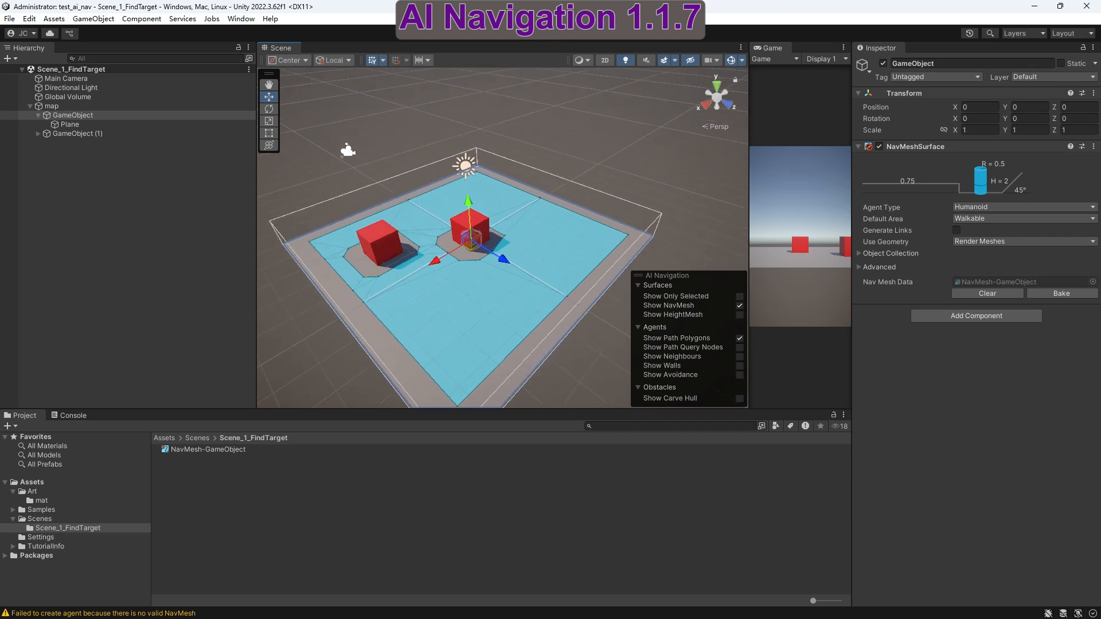
left_click_drag(500, 258, 533, 234, "alt")
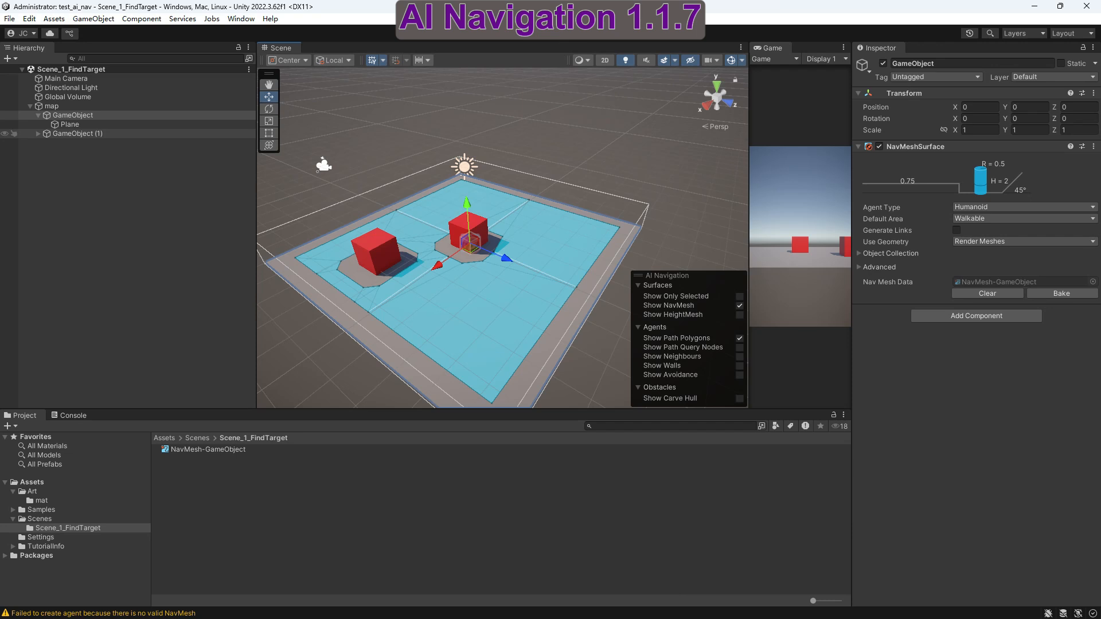
- Collapse the map group, then create an empty object at the scene root with its transform reset
left_click(77, 133)
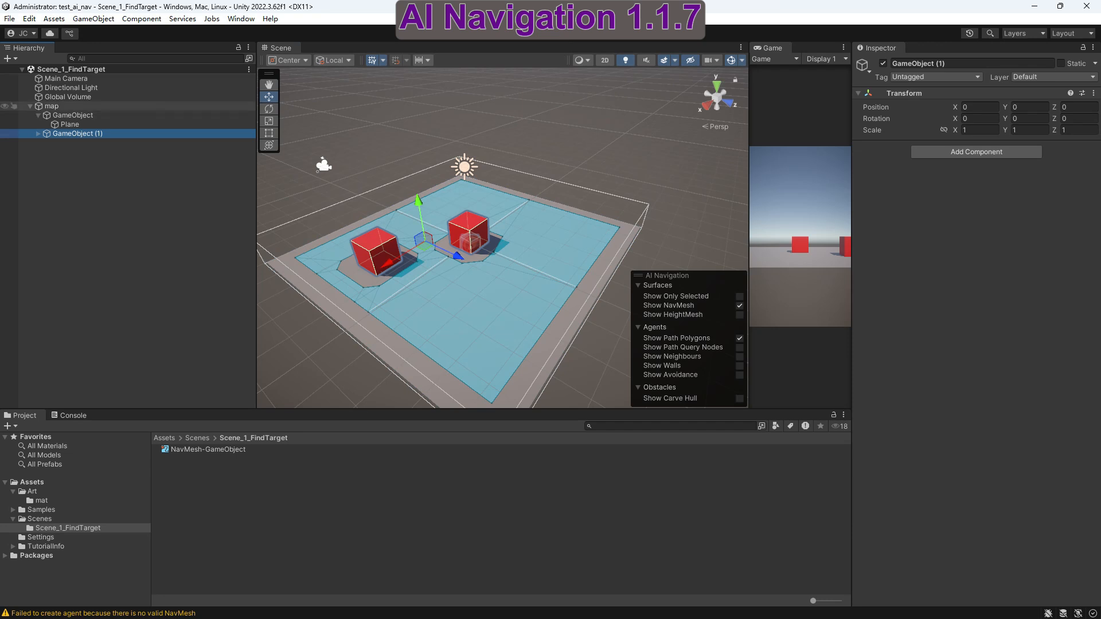
left_click(30, 106)
left_click(109, 200)
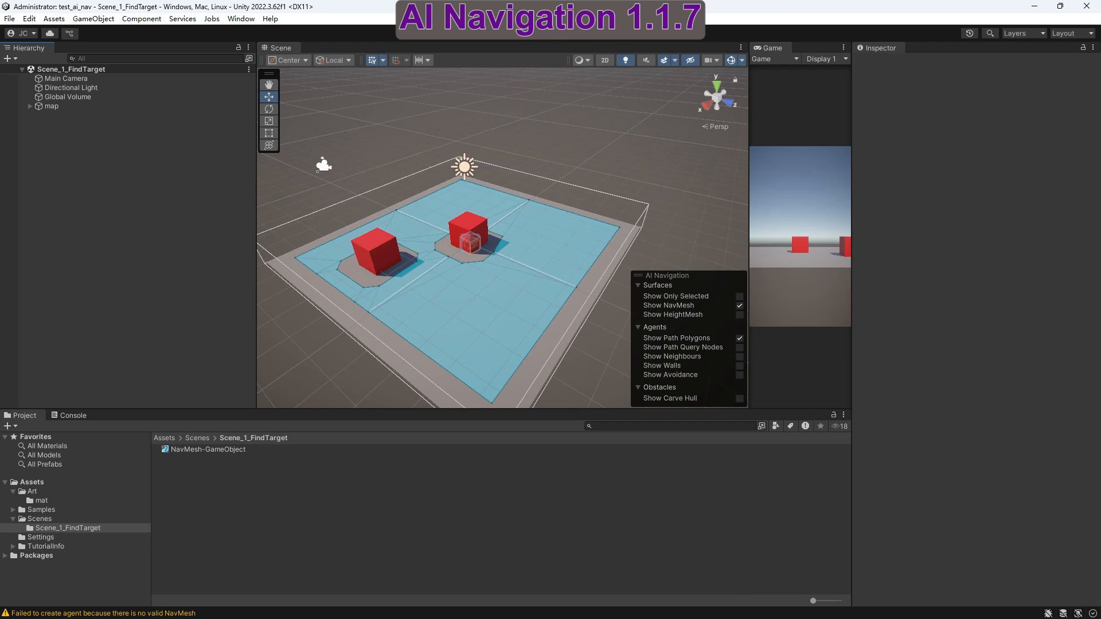
left_click(93, 18)
left_click(92, 32)
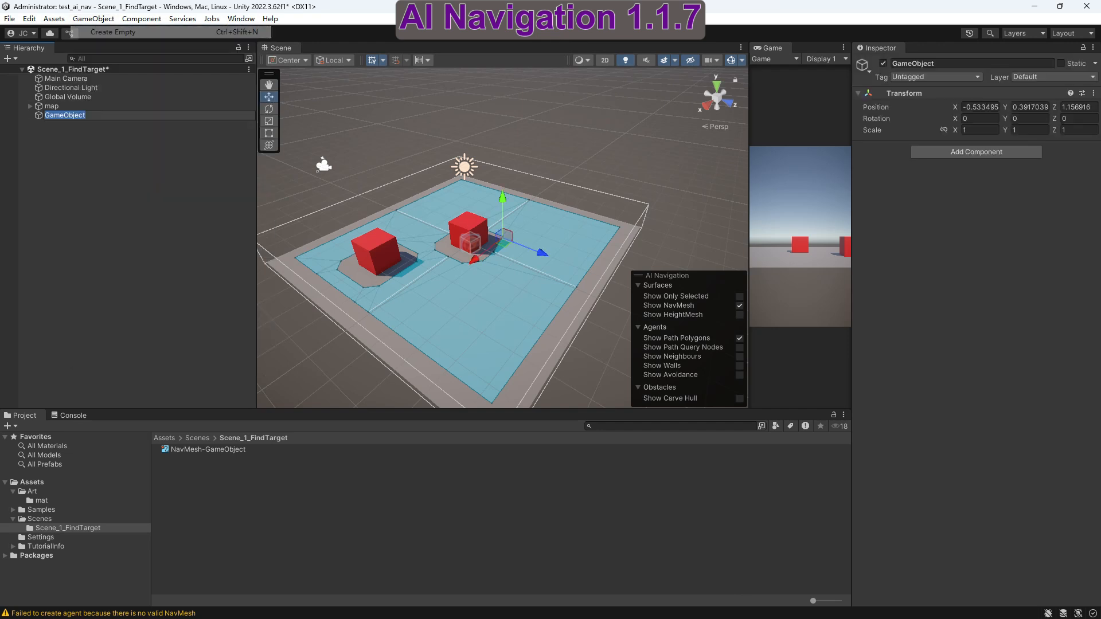
right_click(963, 93)
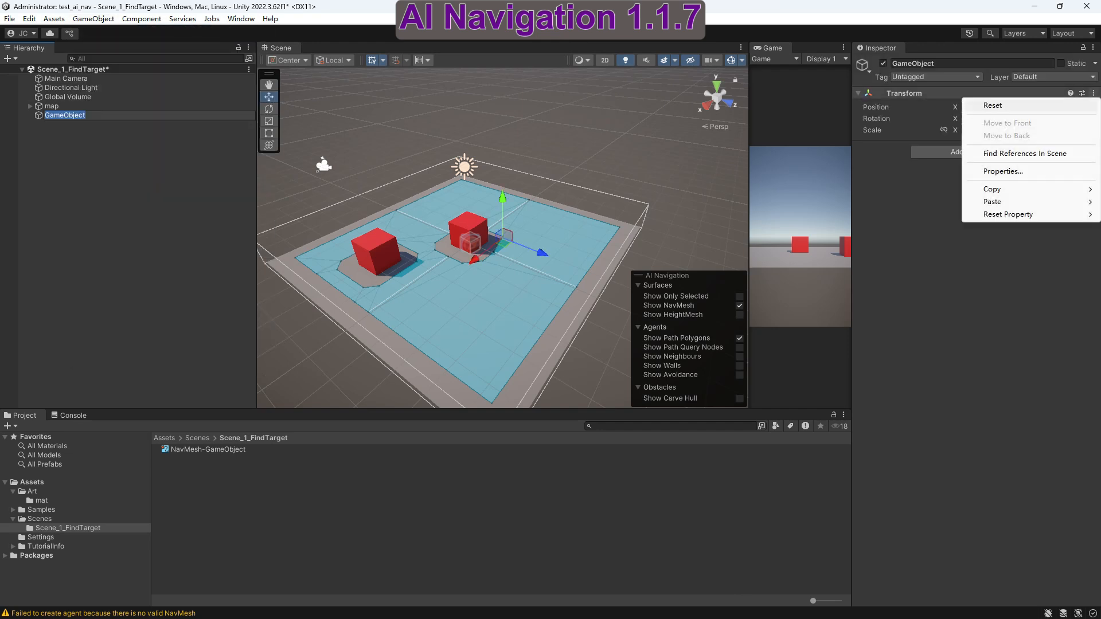
left_click(975, 102)
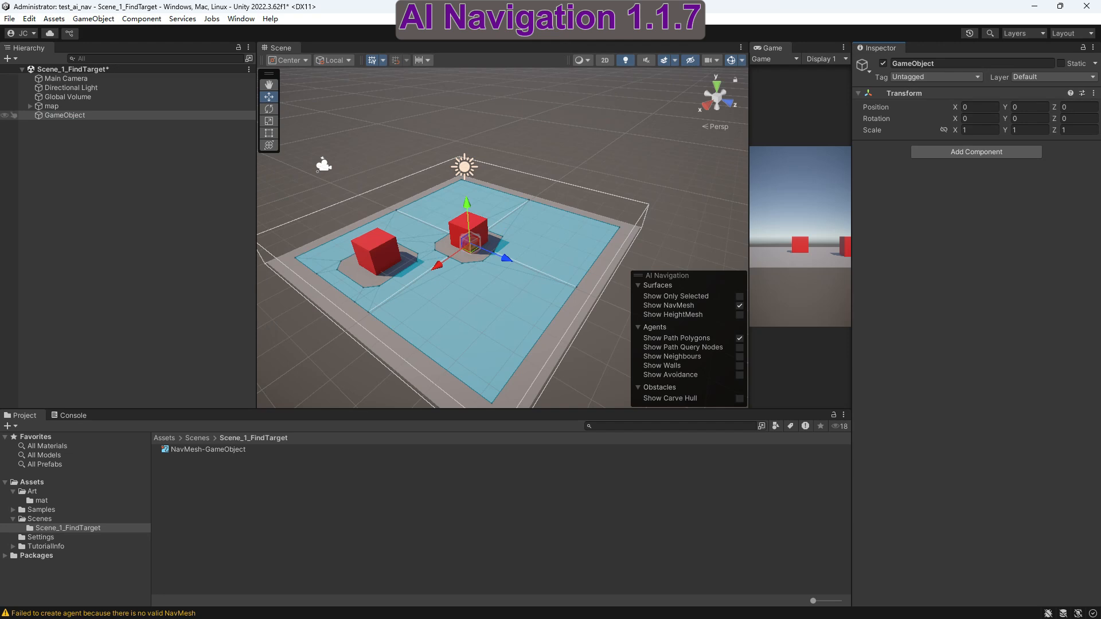
- Rename the new empty object as Player
left_click(65, 115)
key("F2")
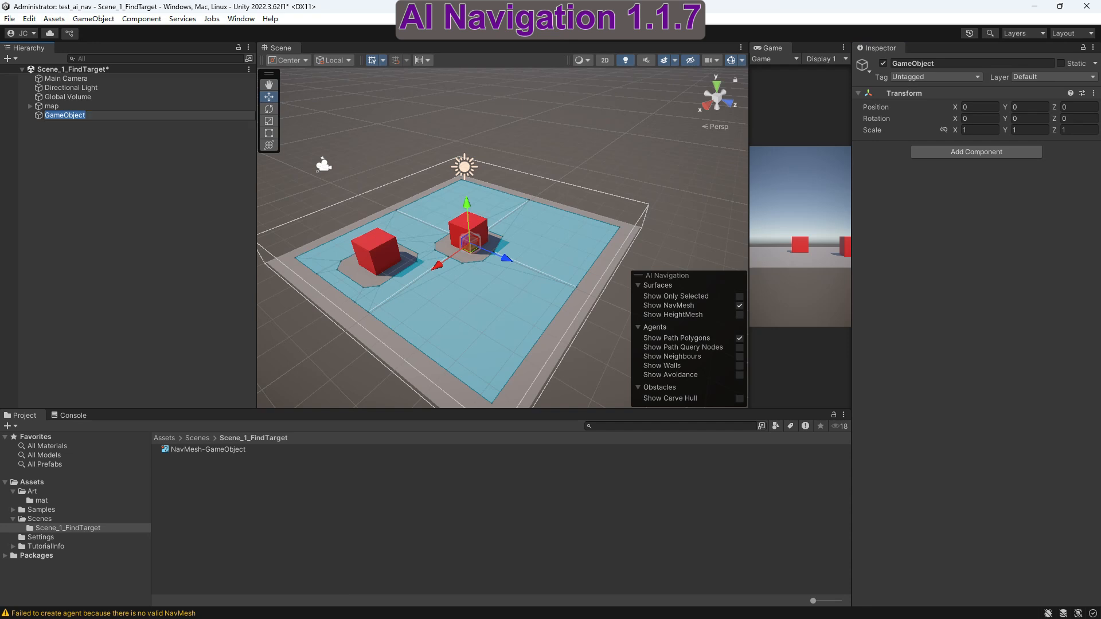
type("Player")
key("Return")
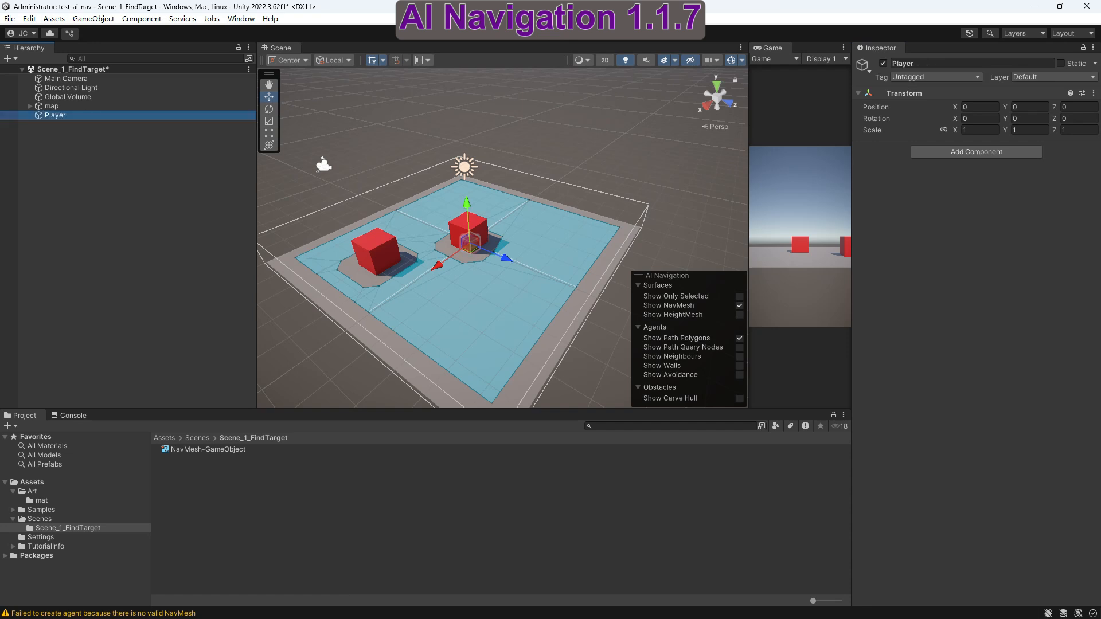
- Create another empty game object at the scene root, alongside Player
left_click(109, 189)
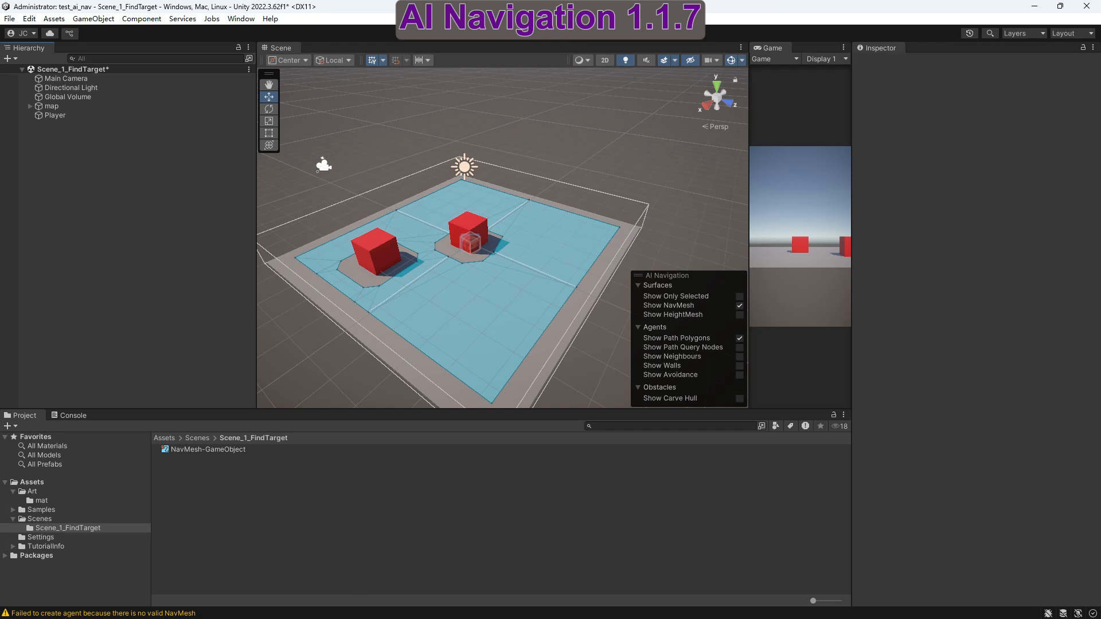
right_click(51, 166)
left_click(132, 146)
left_click(94, 19)
left_click(109, 33)
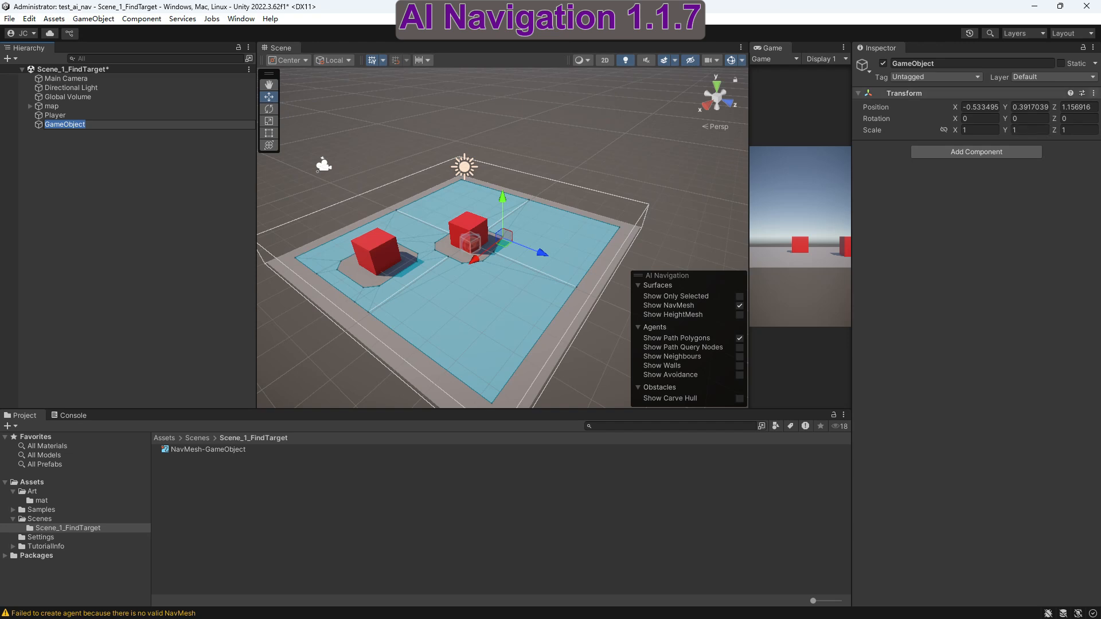
- Reset the transform of the new empty object and rename it Enemy
left_click(1093, 93)
left_click(994, 105)
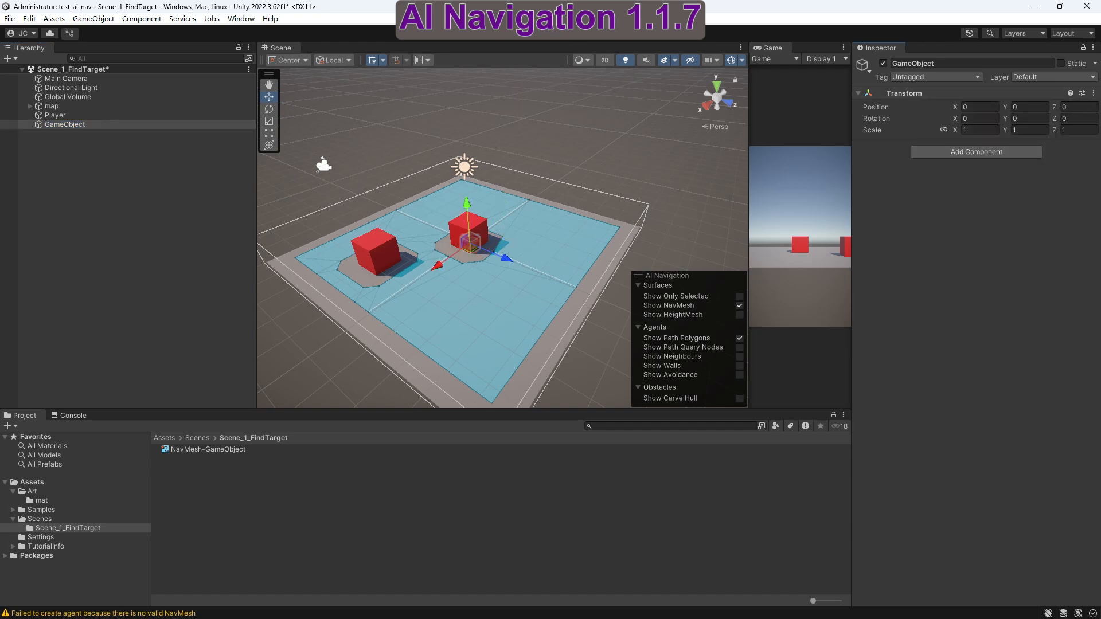
left_click(64, 124)
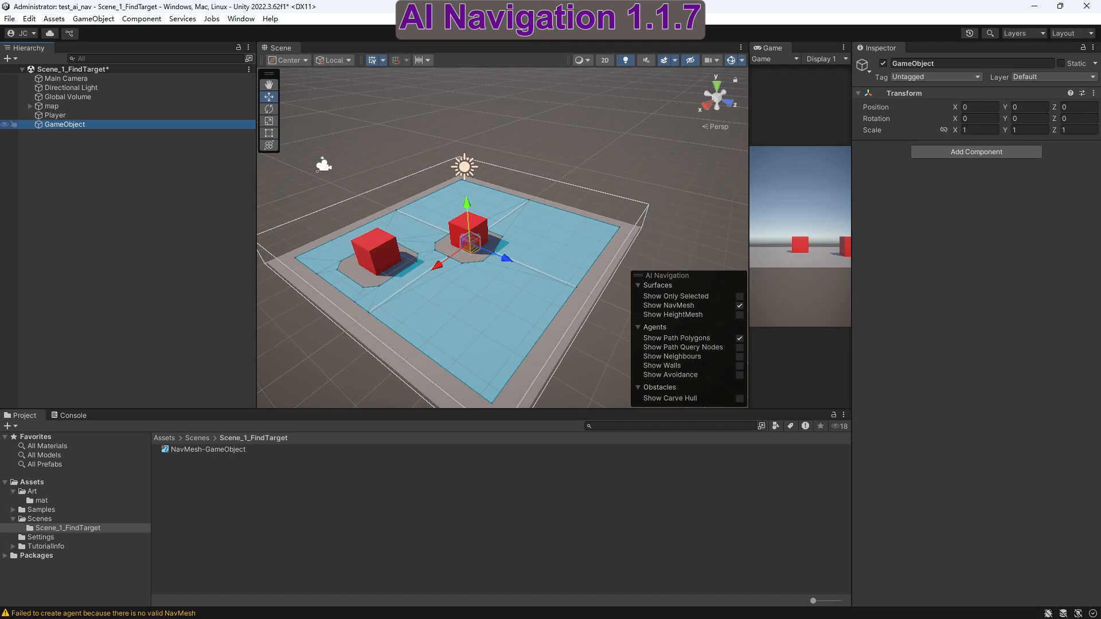
key("F2")
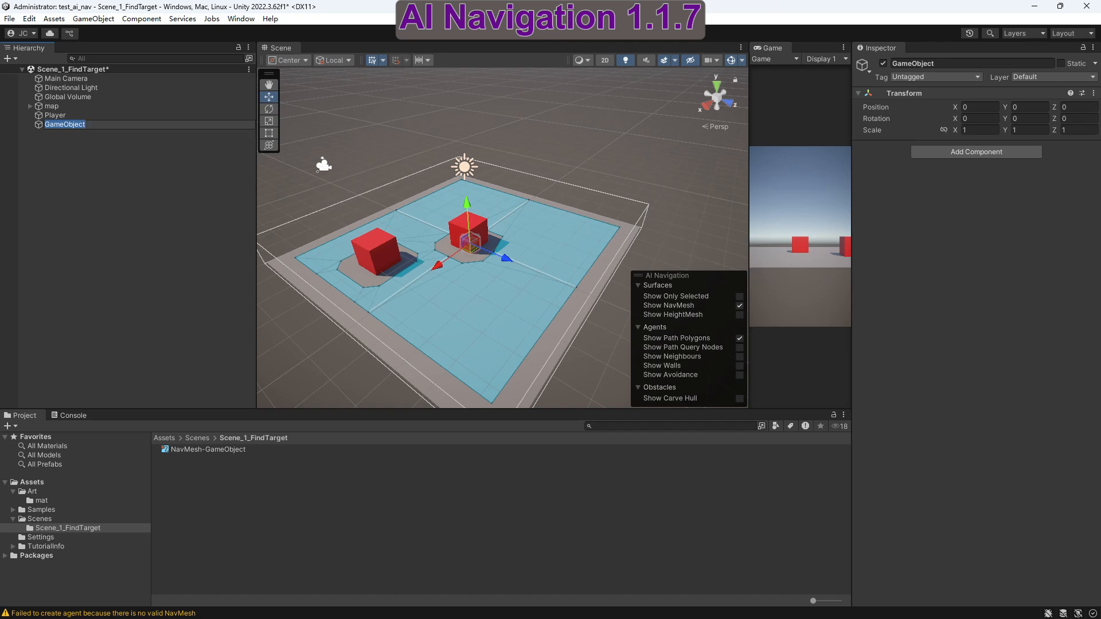
type("Eme")
key("BackSpace")
key("BackSpace")
type("nemy")
key("Return")
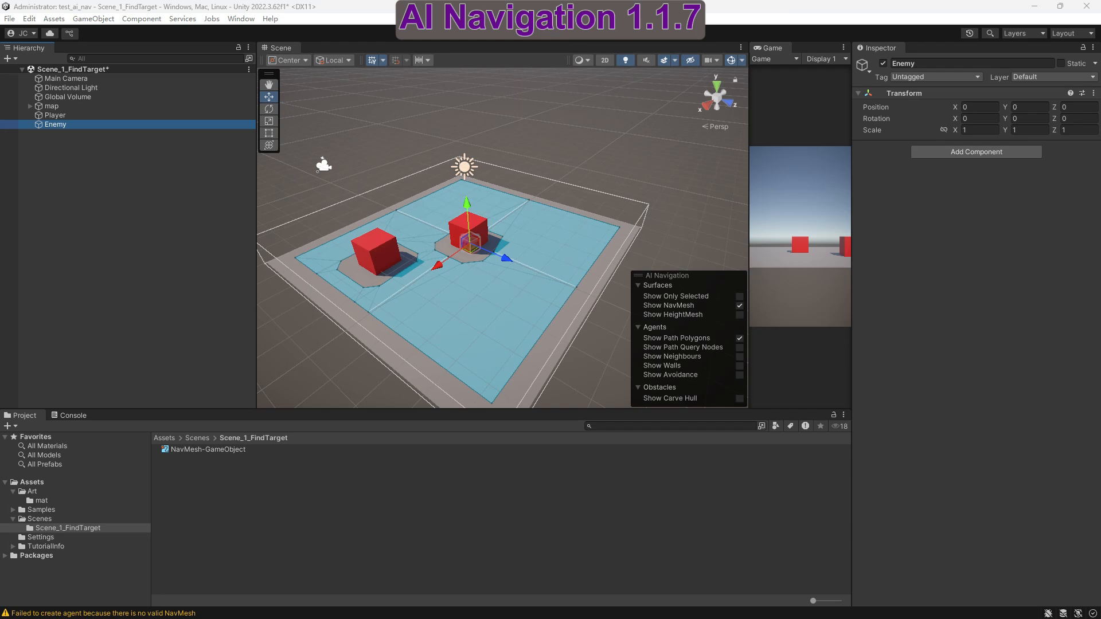
left_click(976, 241)
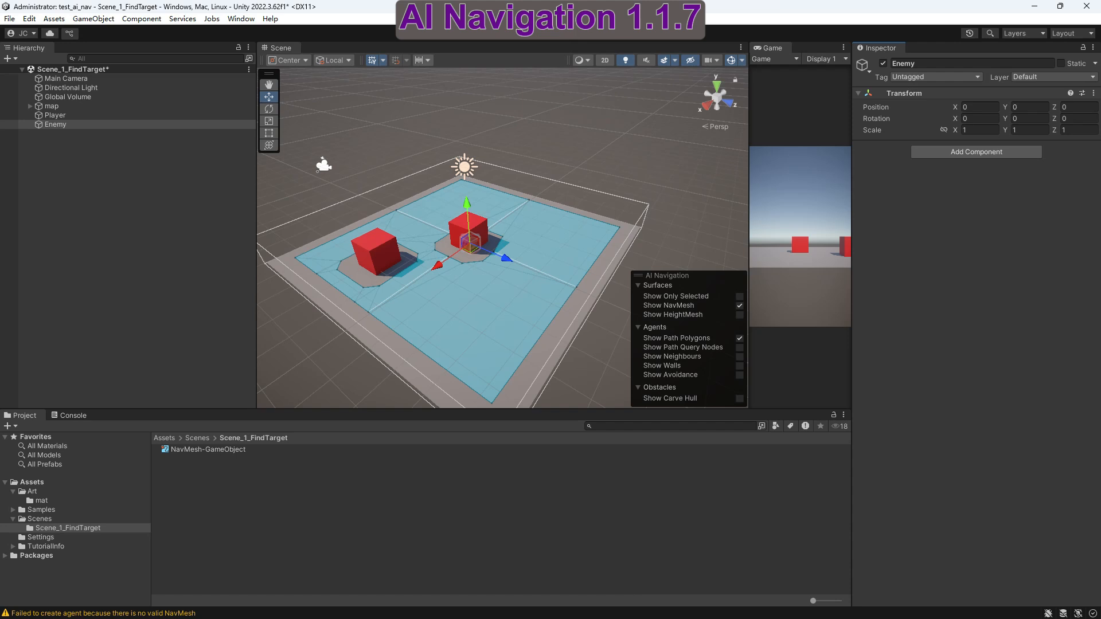
- Add a Capsule as a child of the Player object
left_click(56, 124)
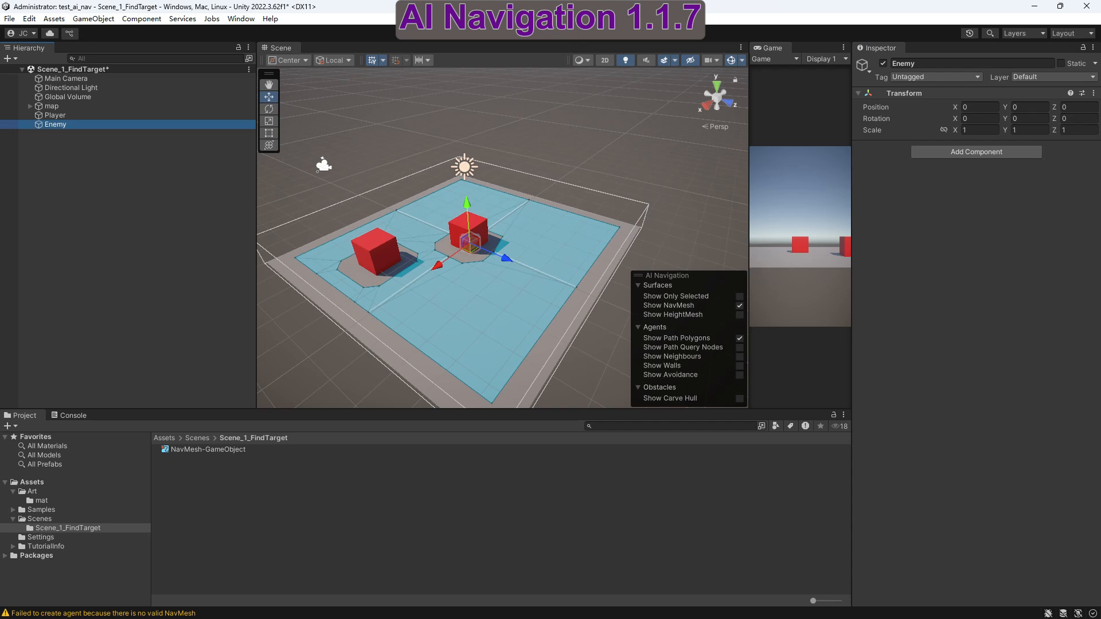
left_click(56, 116)
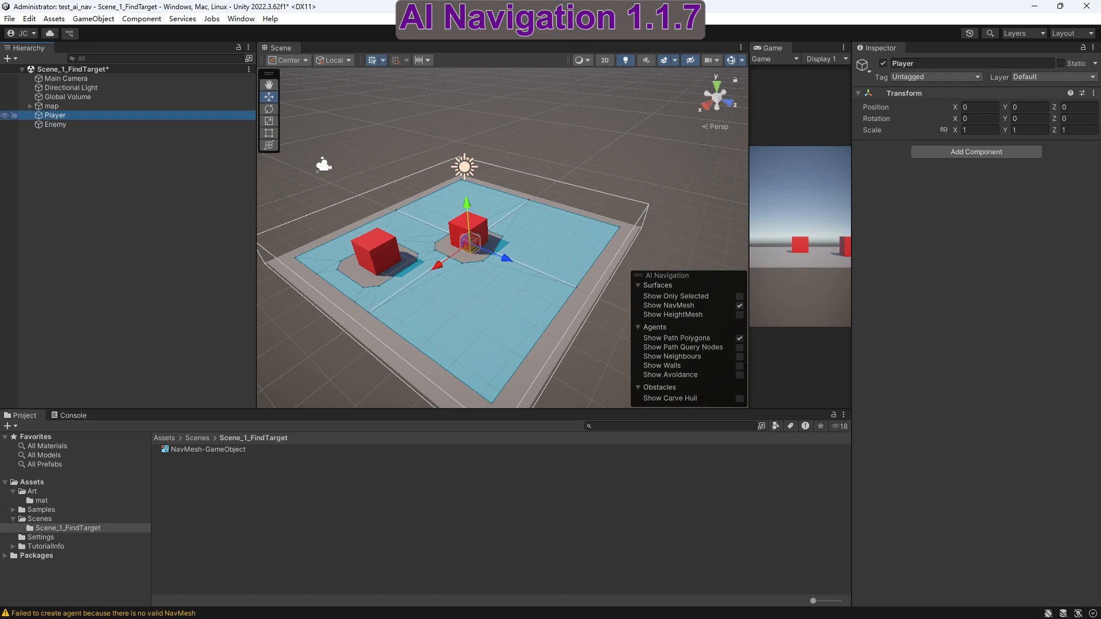
right_click(60, 115)
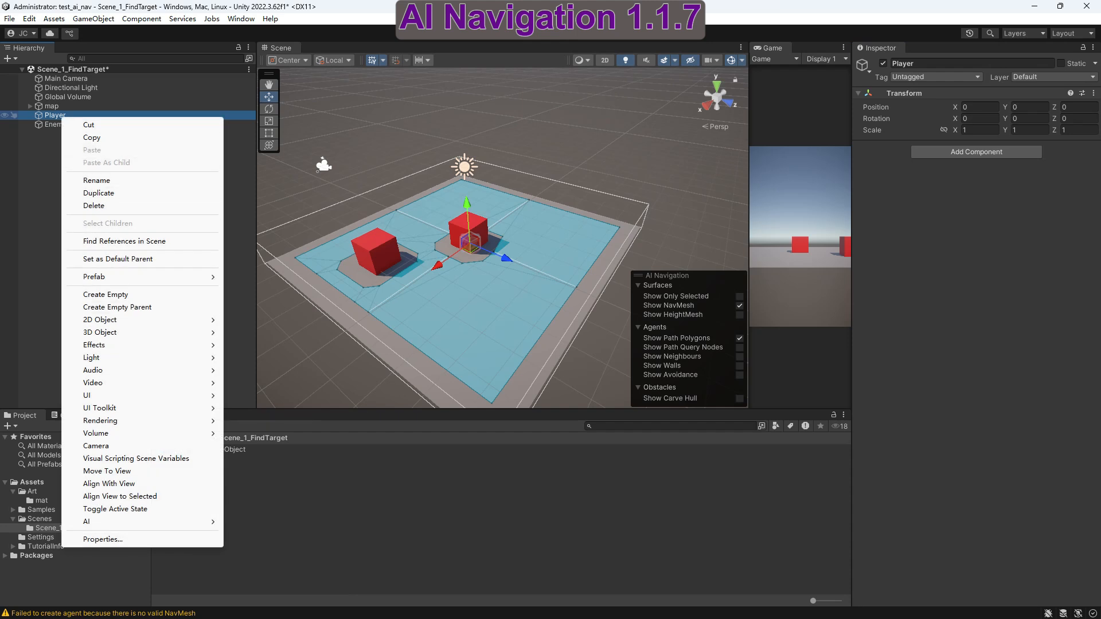
mouse_move(144, 332)
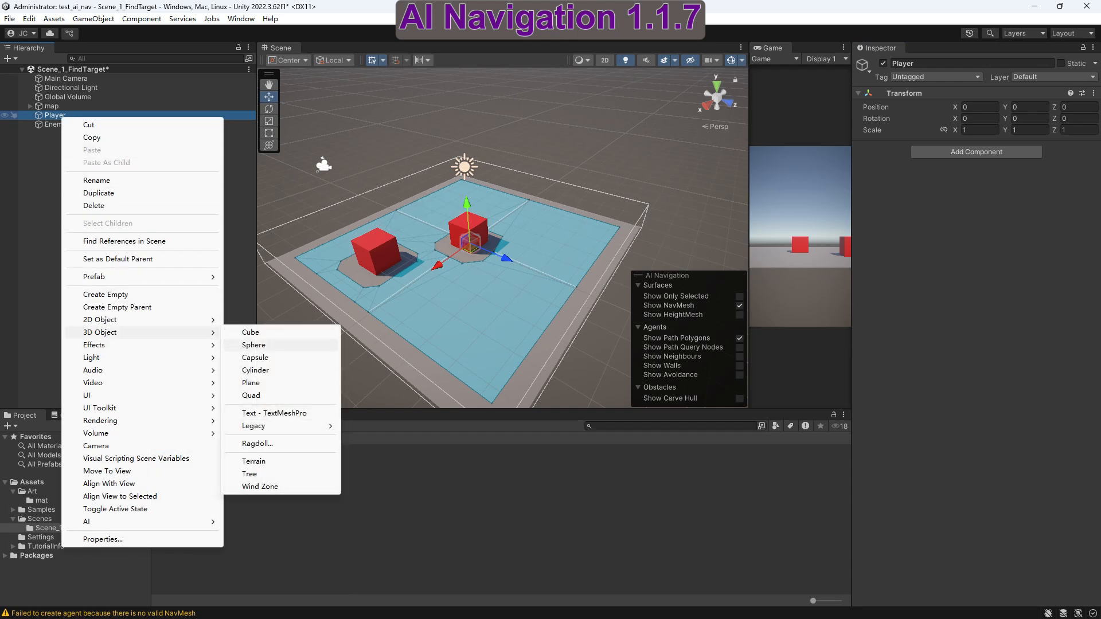
left_click(255, 357)
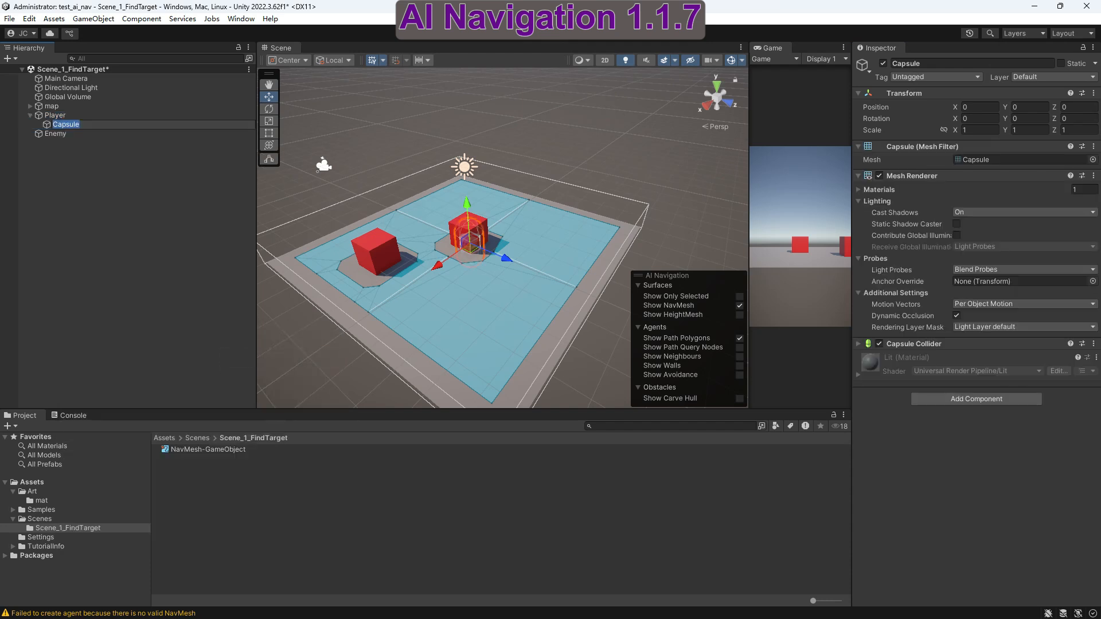
- Move the Player object with its capsule out of the central cube onto the open NavMesh area in front of it
left_click(56, 115)
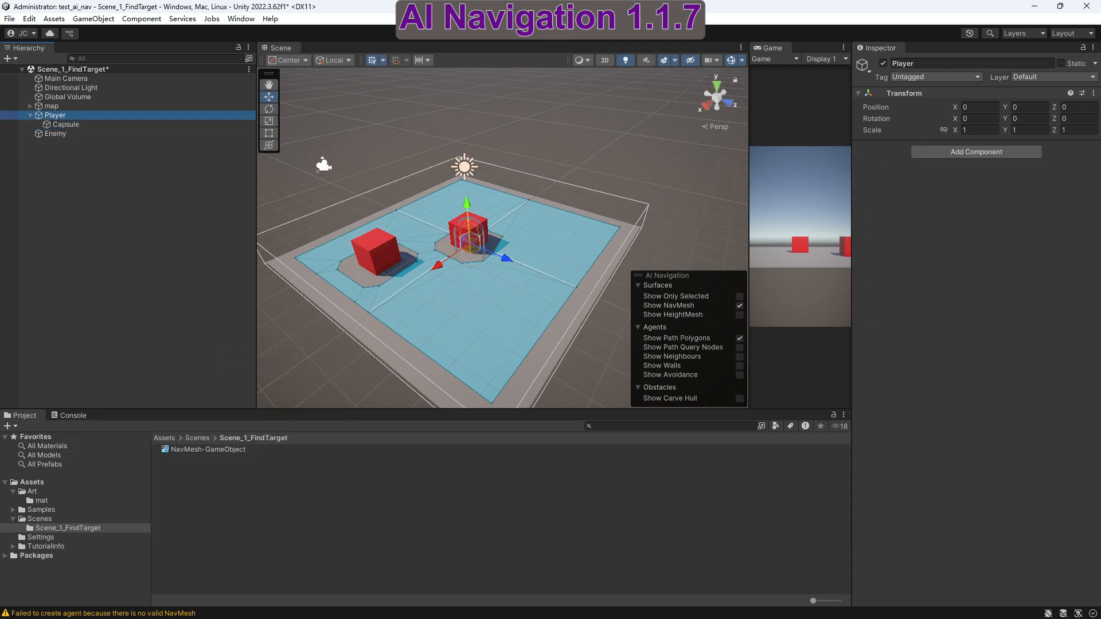
left_click_drag(437, 266, 401, 293)
left_click_drag(471, 286, 493, 297)
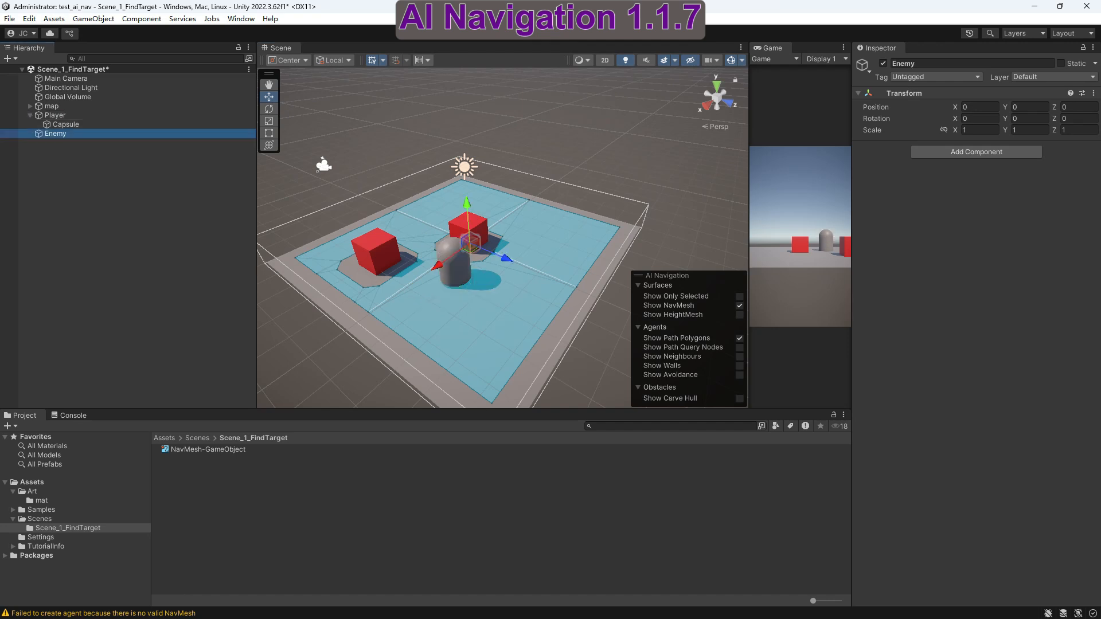
- Add a Nav Mesh Agent component to the Enemy object
left_click(977, 152)
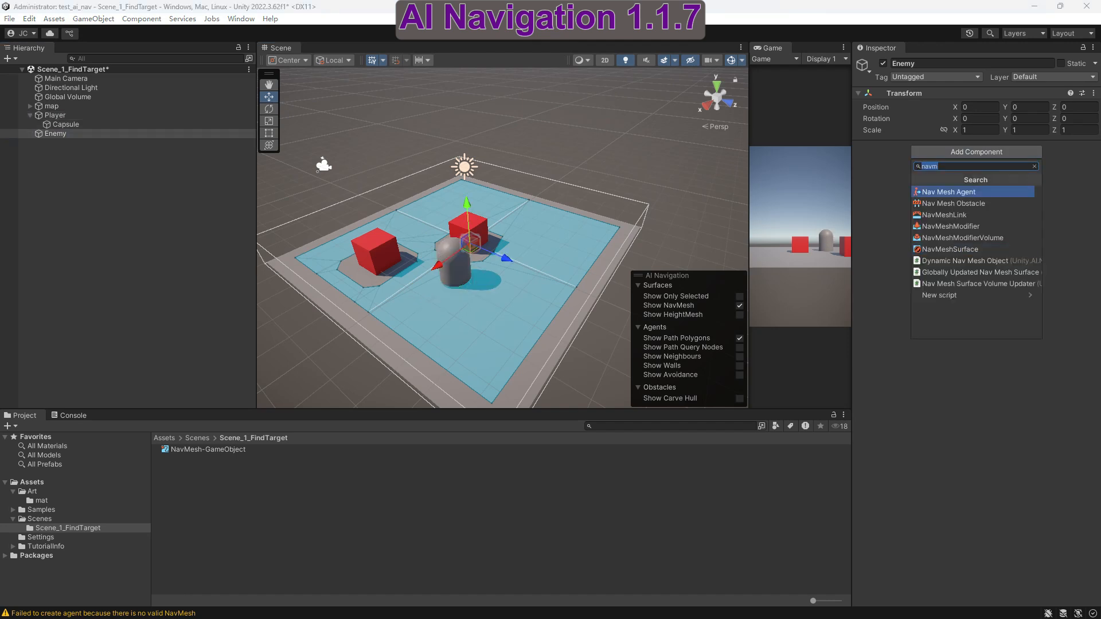
type("nav")
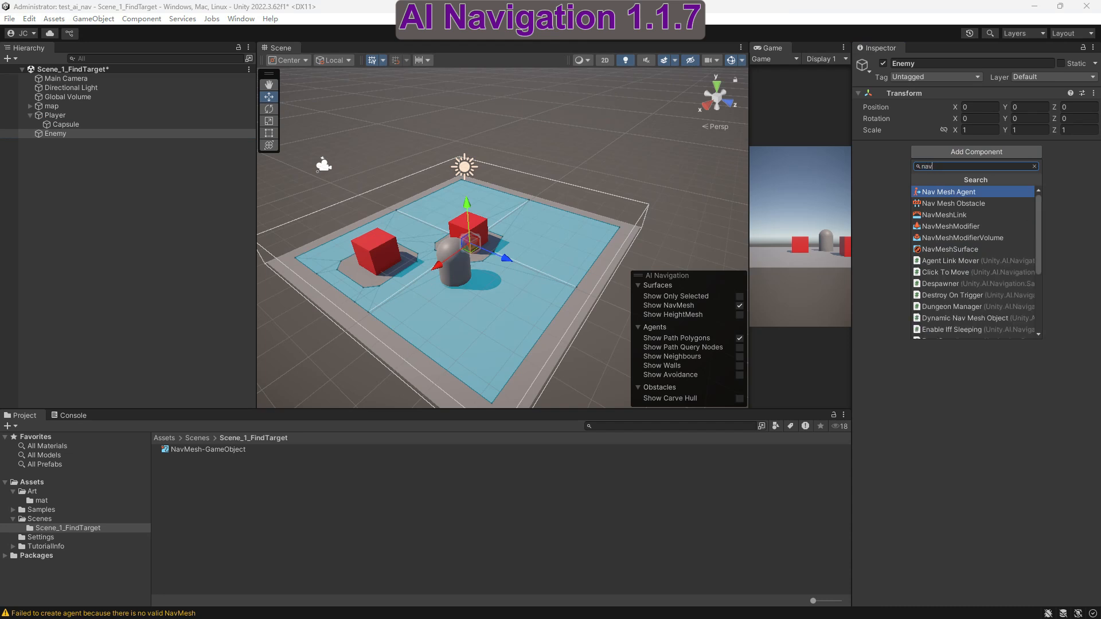
key("Return")
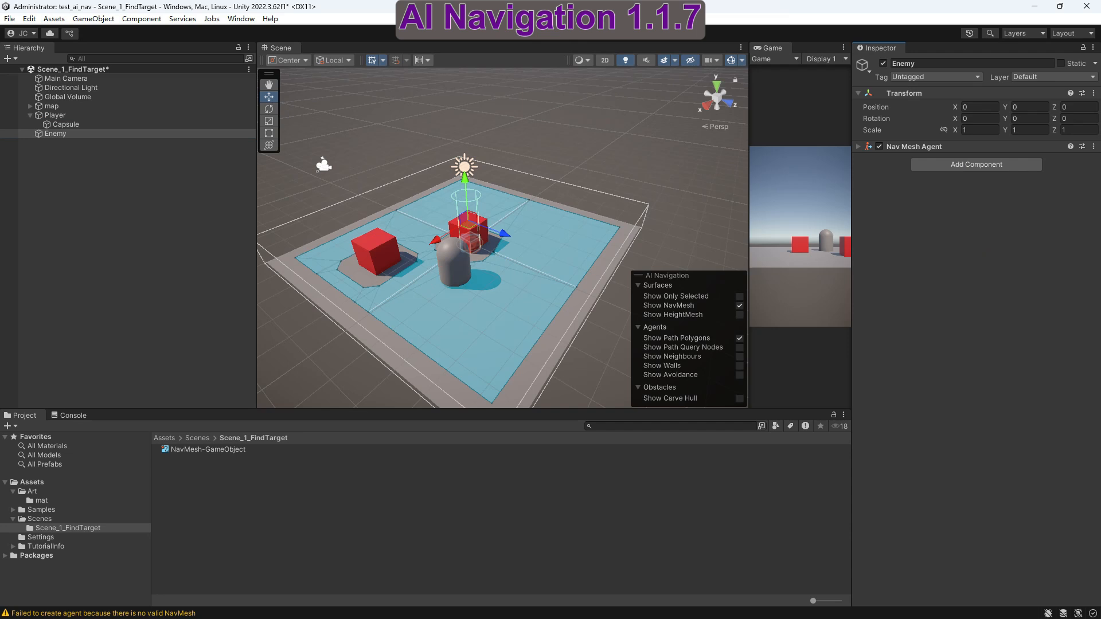
- Add a Cylinder as a child of the Enemy object
left_click(55, 134)
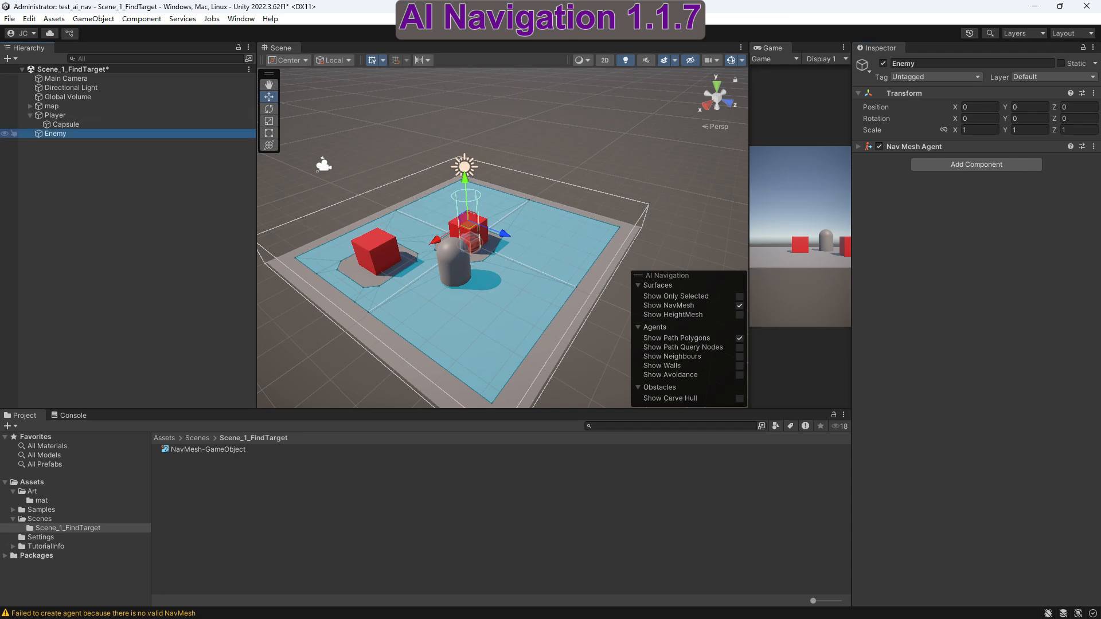
right_click(106, 134)
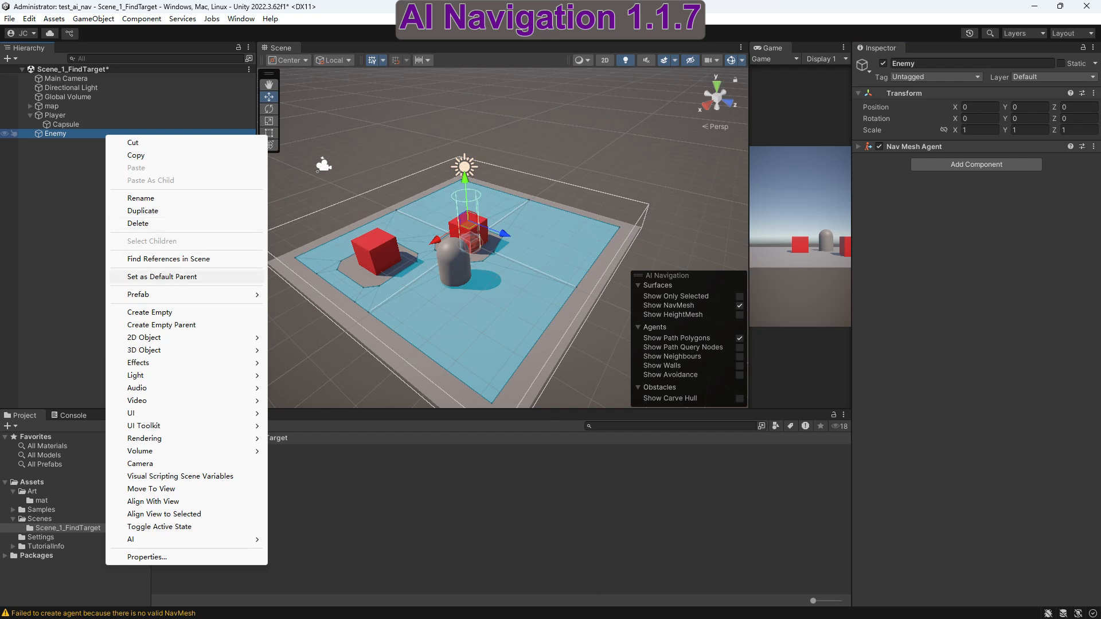
mouse_move(149, 350)
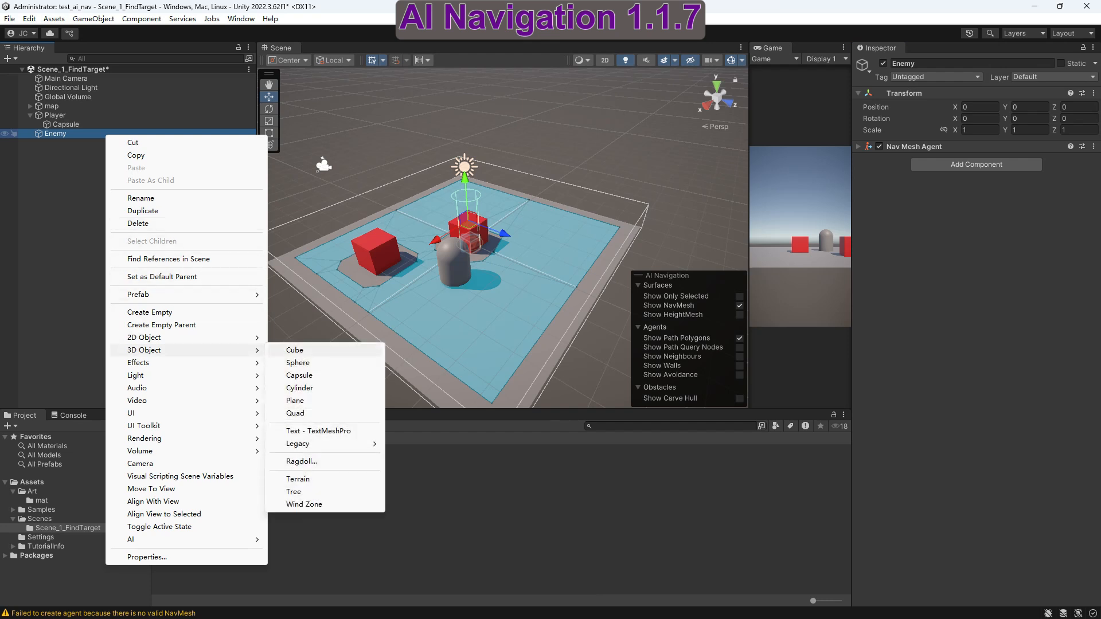
left_click(300, 387)
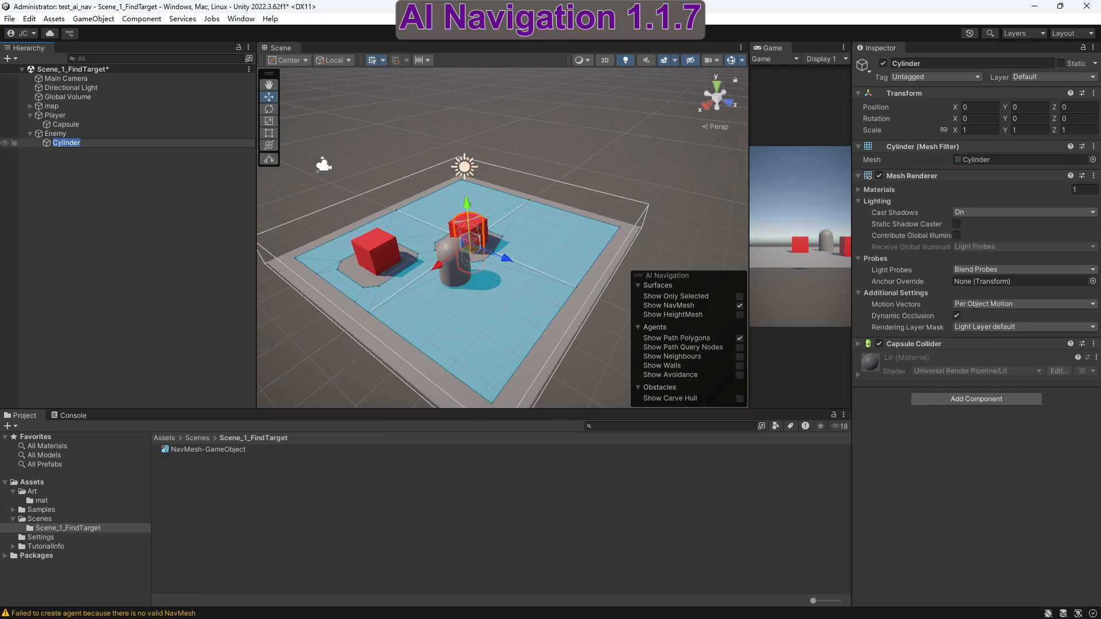
- Move Enemy onto open floor at about X -1.41, Z 2.3, and set its Y position to 0.5
left_click(75, 134)
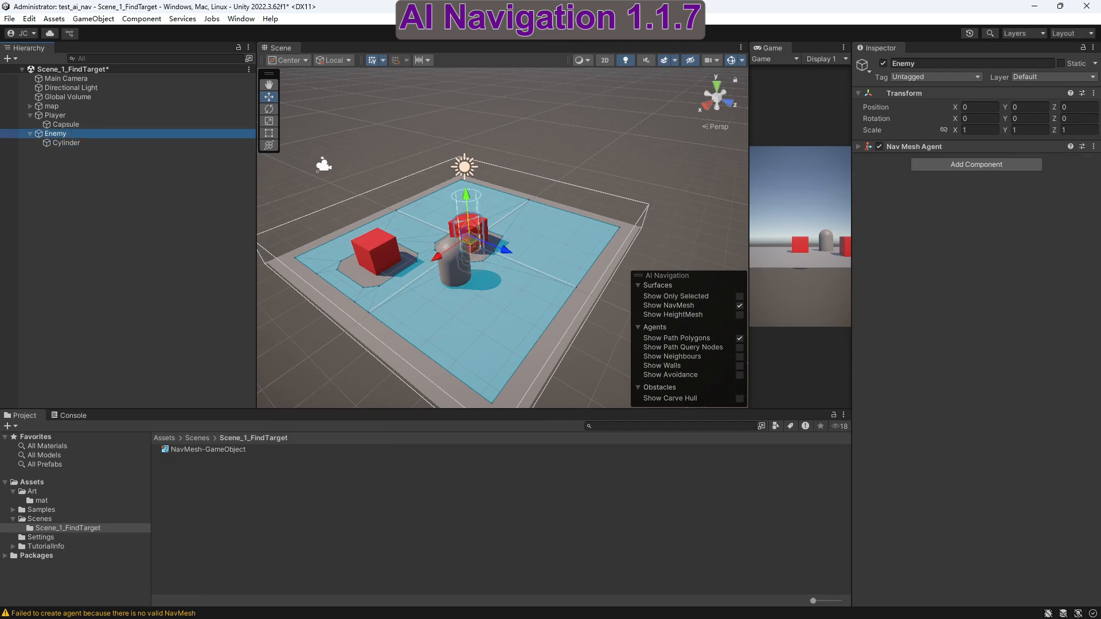
left_click_drag(504, 250, 563, 274)
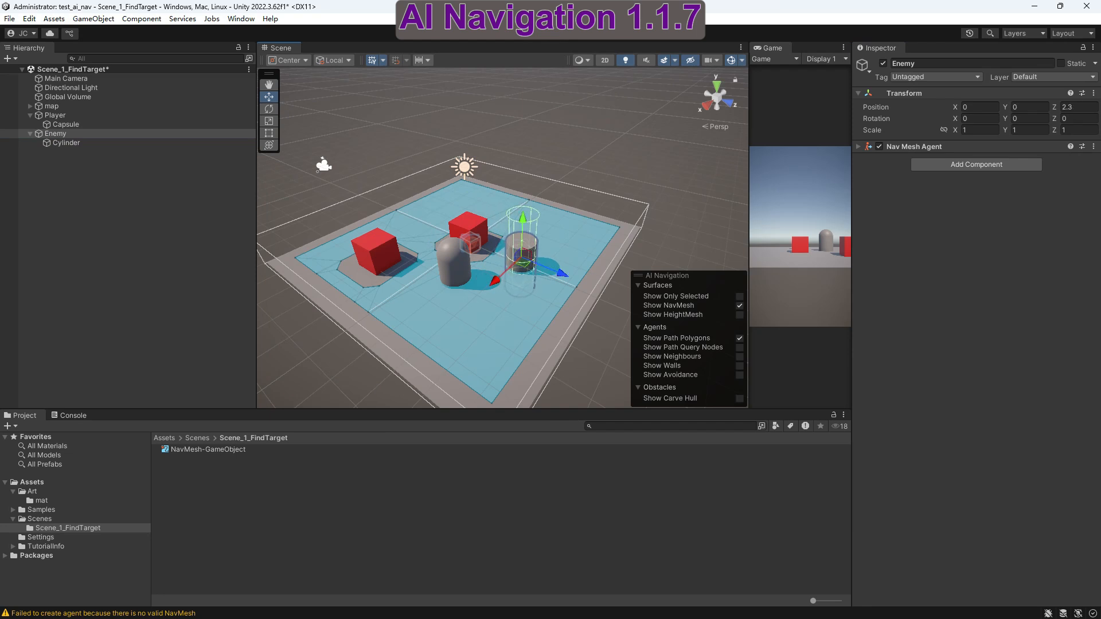
left_click_drag(496, 279, 519, 259)
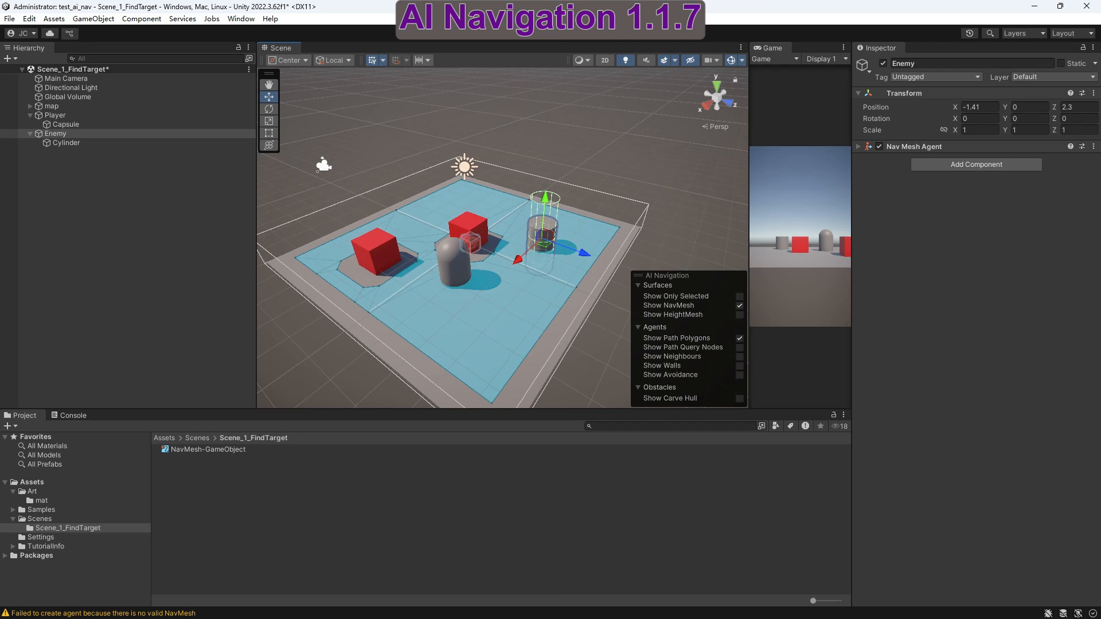
left_click(1029, 108)
left_click(1029, 107)
type(".5")
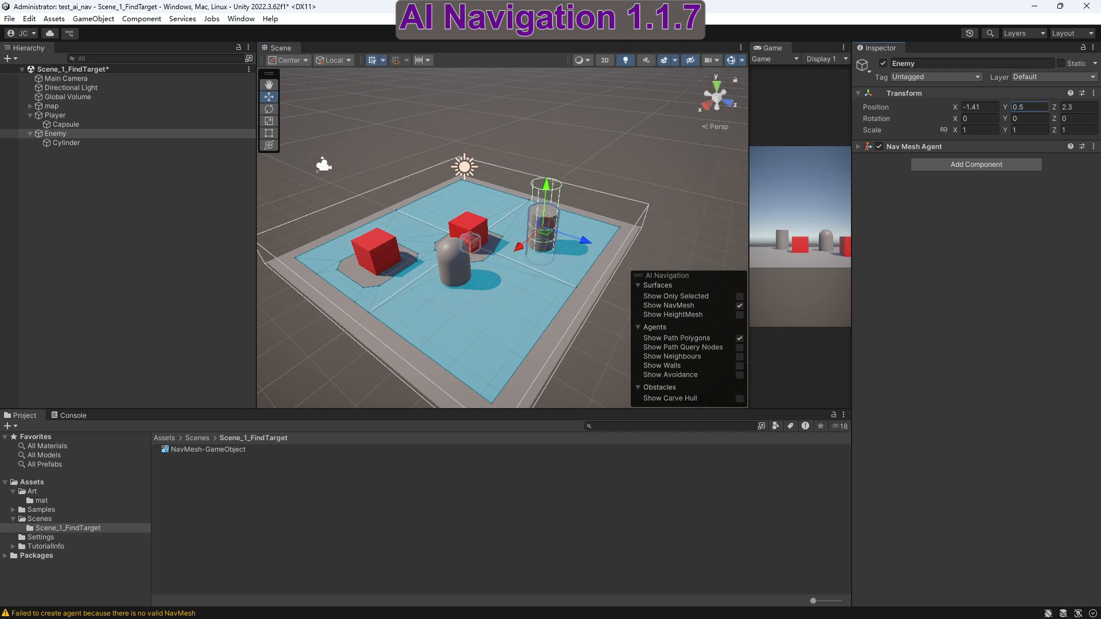
key("Return")
left_click(55, 133)
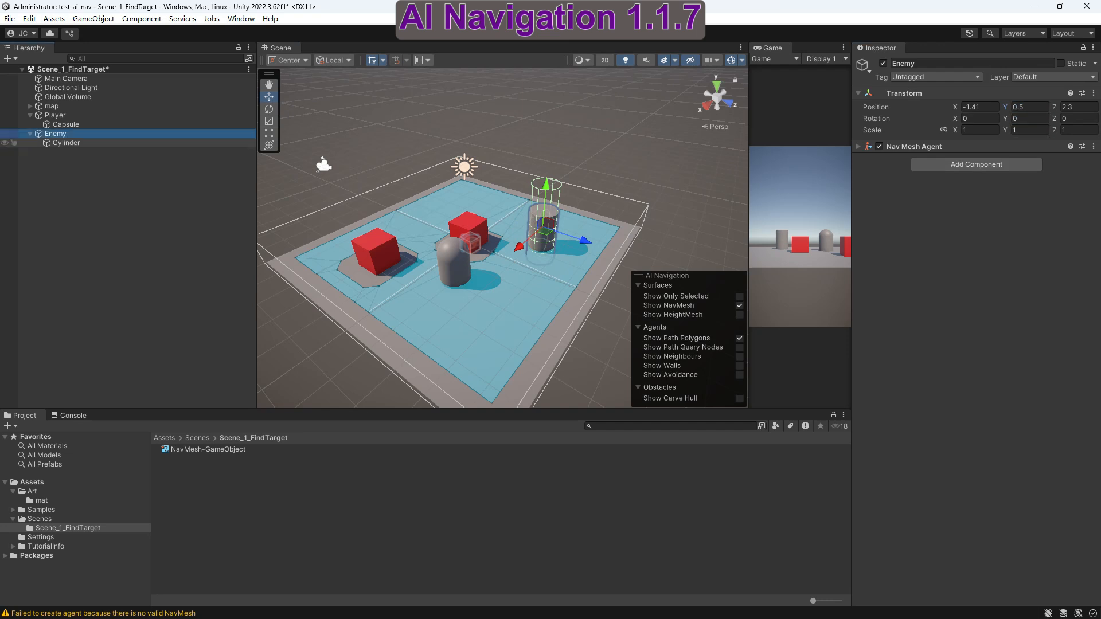
- Duplicate material_red in the Art/mat folder
left_click(66, 142)
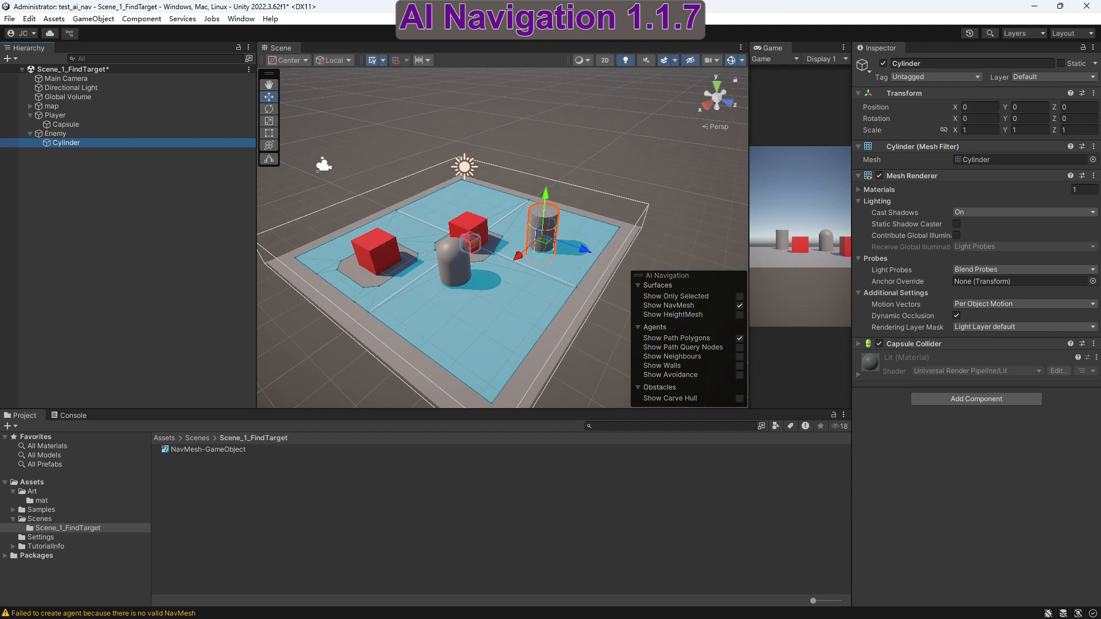
left_click(41, 501)
left_click(252, 502)
left_click(190, 449)
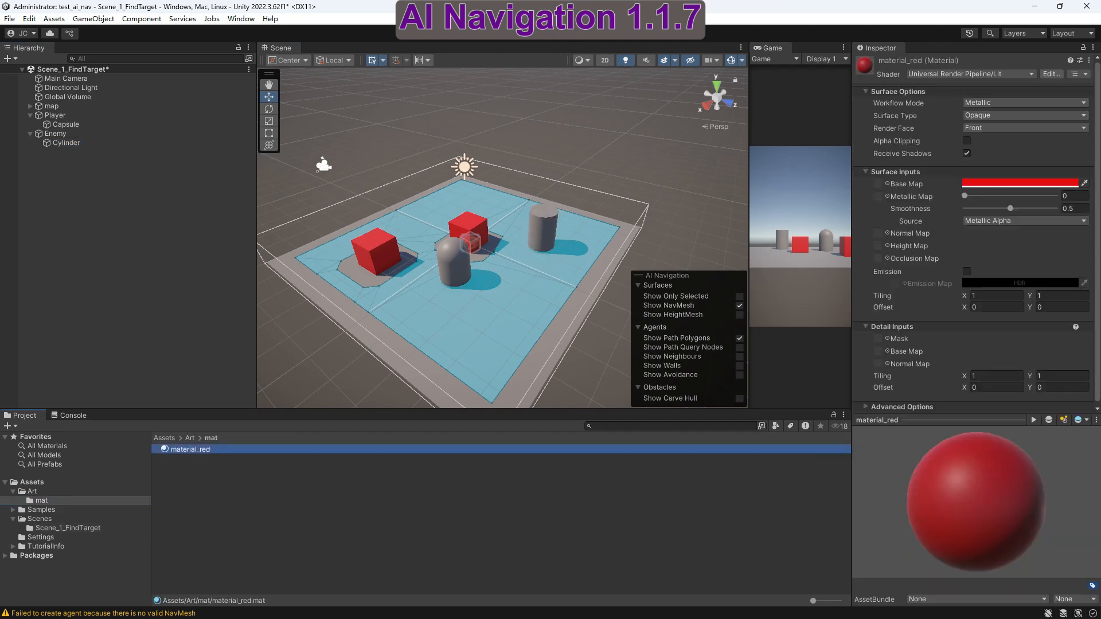
right_click(192, 449)
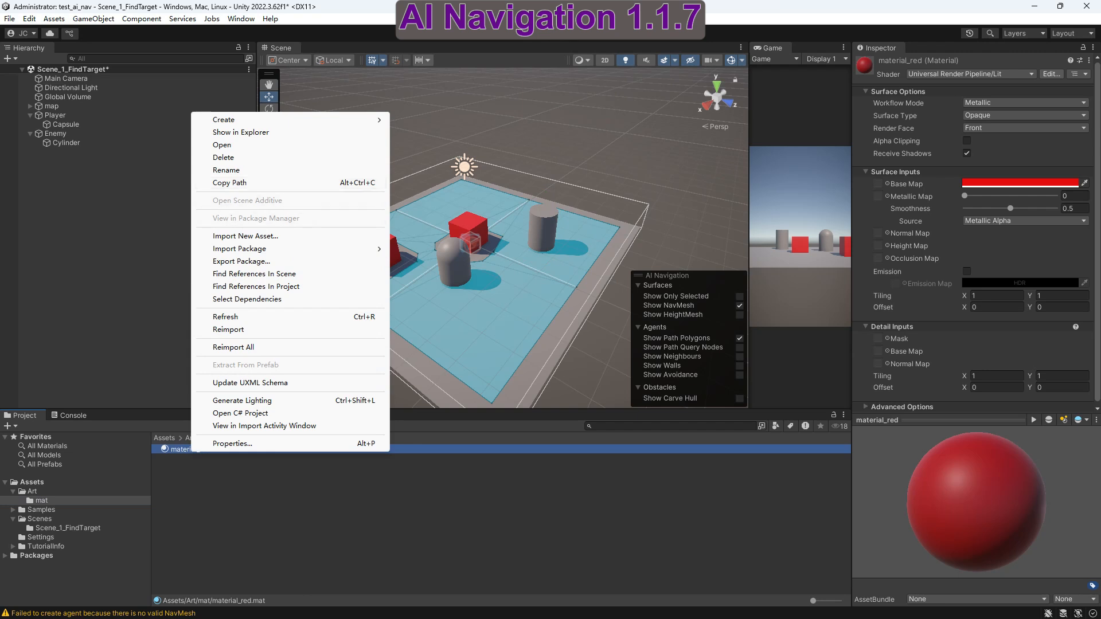
left_click(287, 505)
left_click(191, 450)
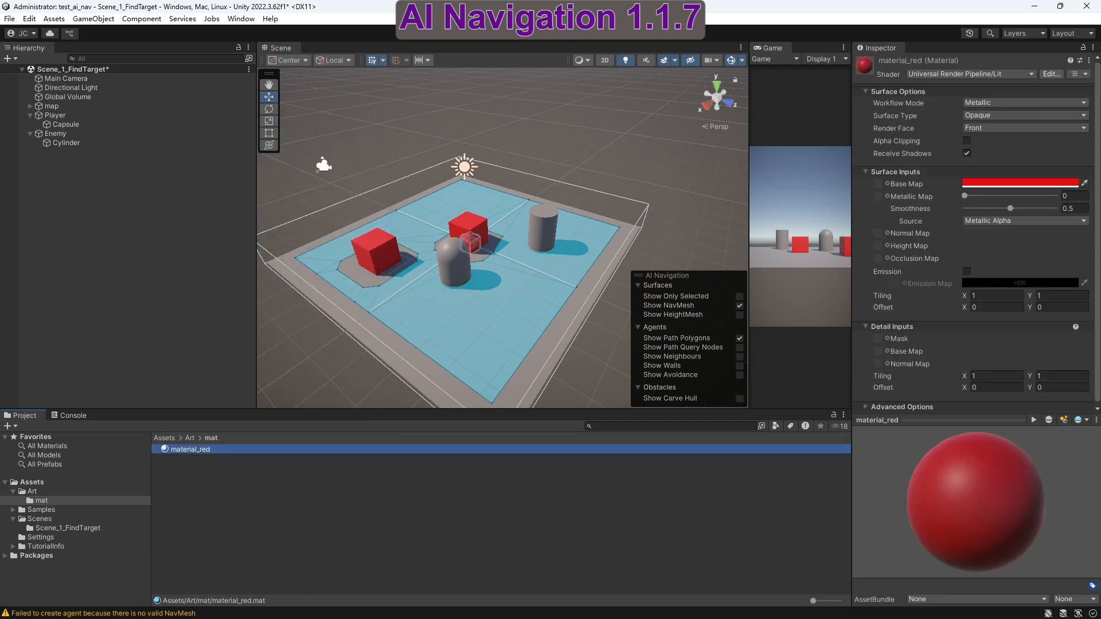
key("ctrl+d")
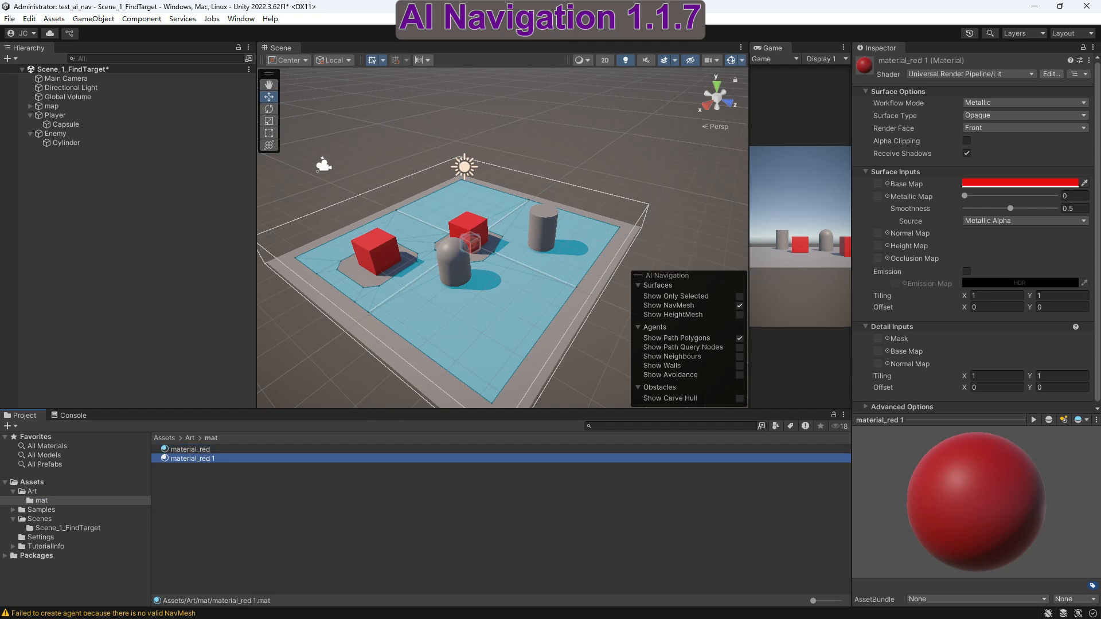
- Rename the duplicated red material as material_yellow
key("F2")
left_click_drag(200, 459, 218, 458)
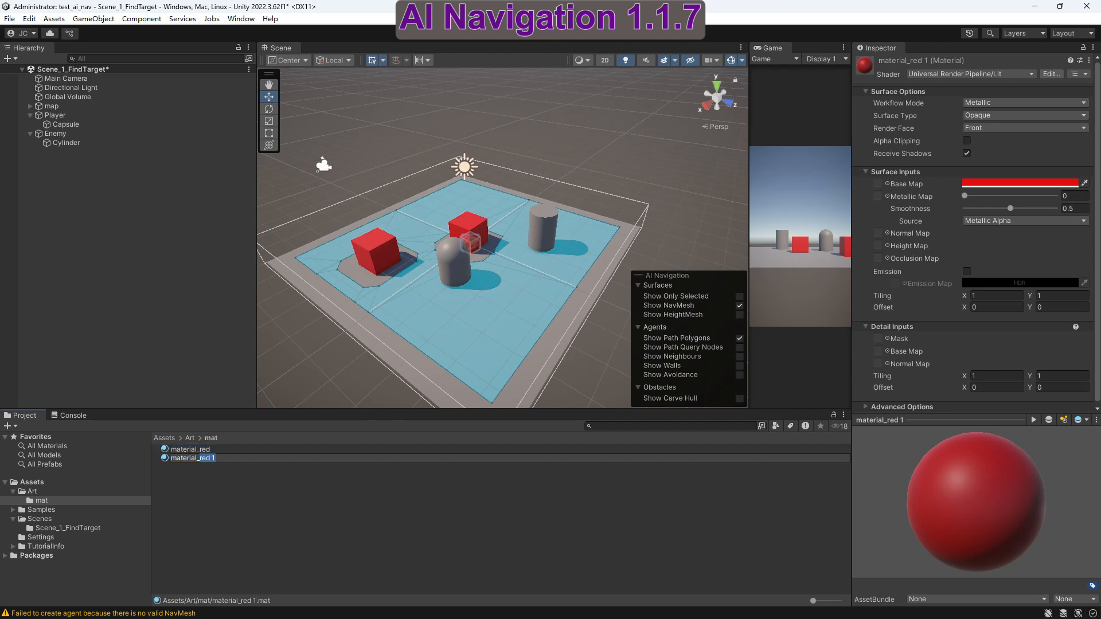
type("yellow")
key("Return")
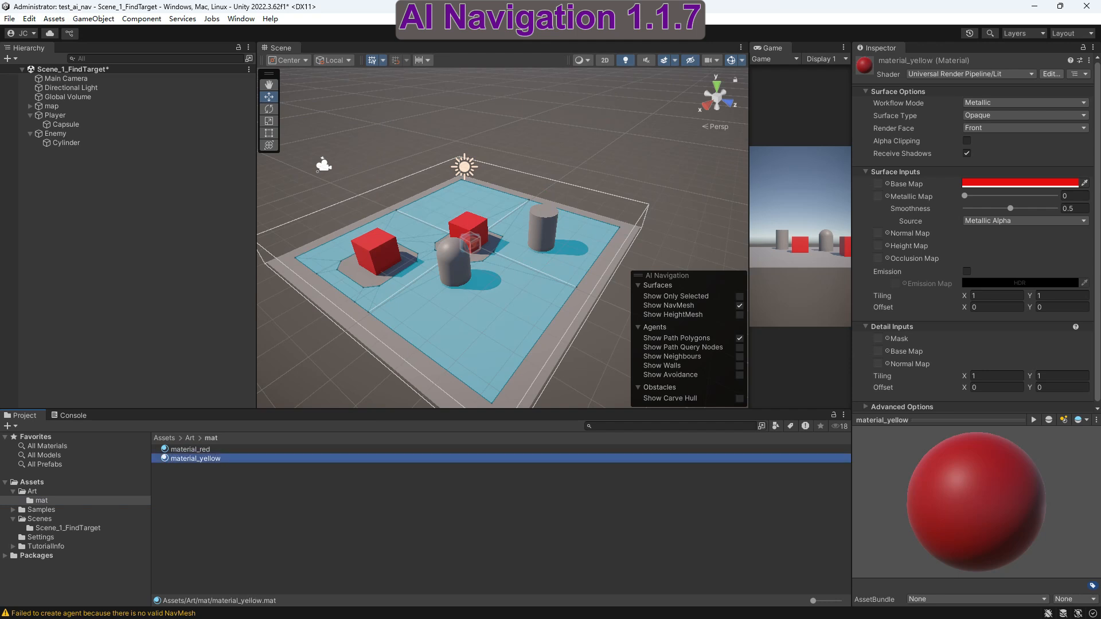
- Set the Base Map colour of material_yellow to orange F35E09
left_click(1019, 183)
left_click_drag(1084, 272, 1058, 245)
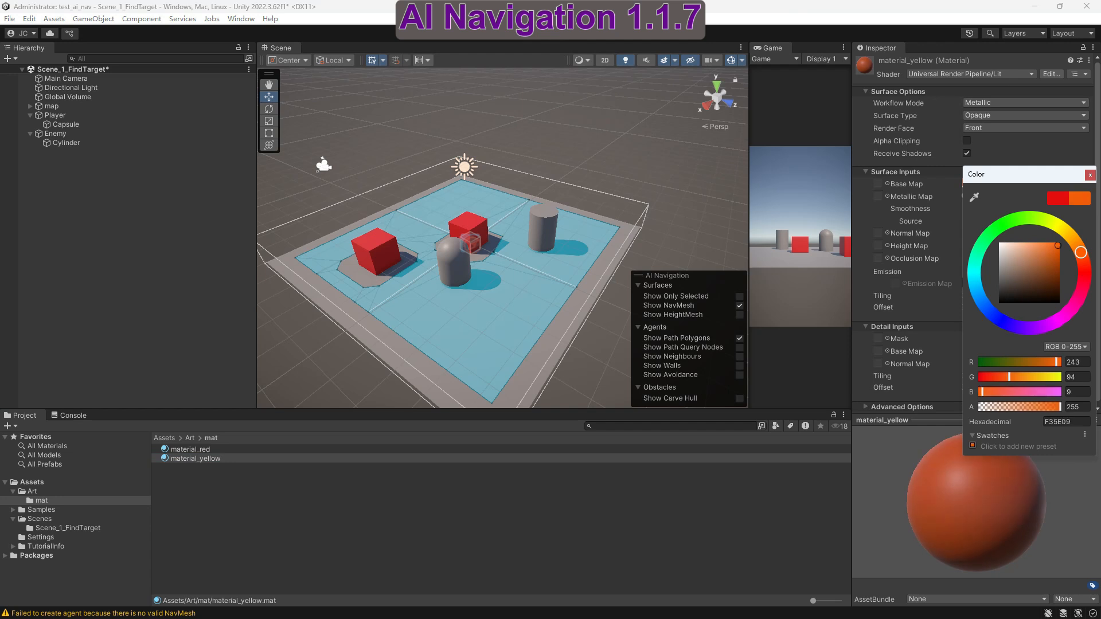
left_click(1090, 175)
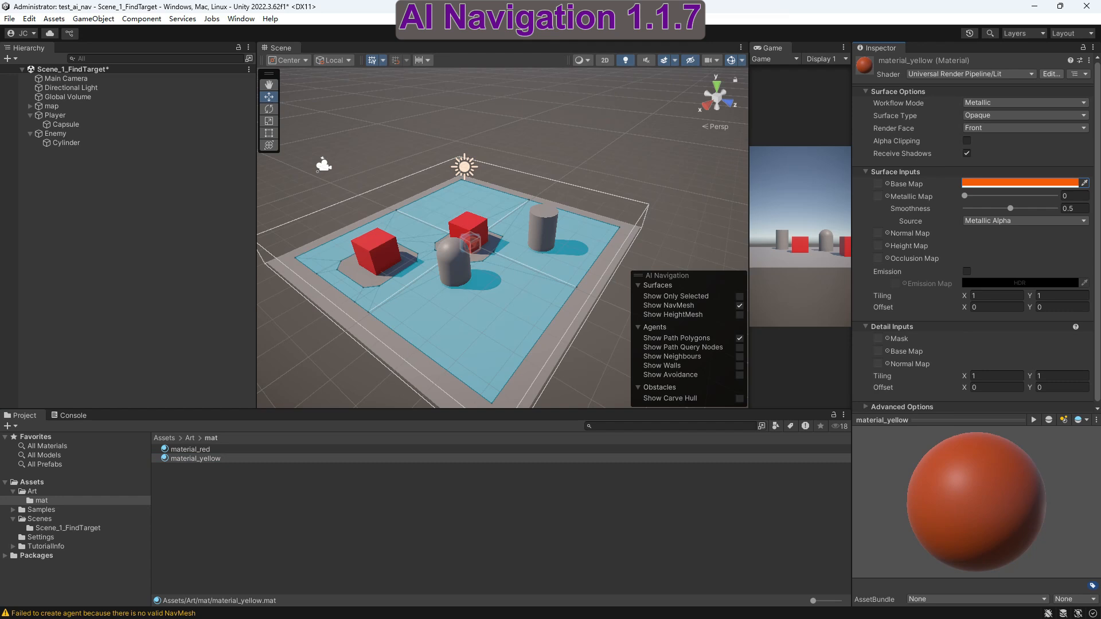
- Apply material_yellow from the Art/mat folder to Enemy's Cylinder
left_click(66, 143)
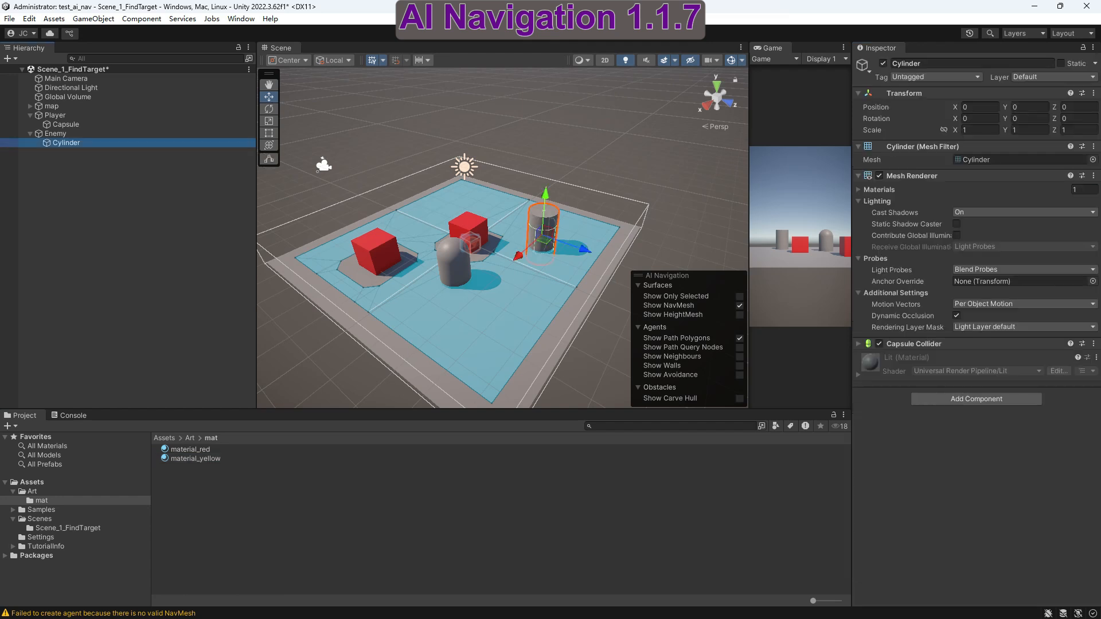
left_click(195, 458)
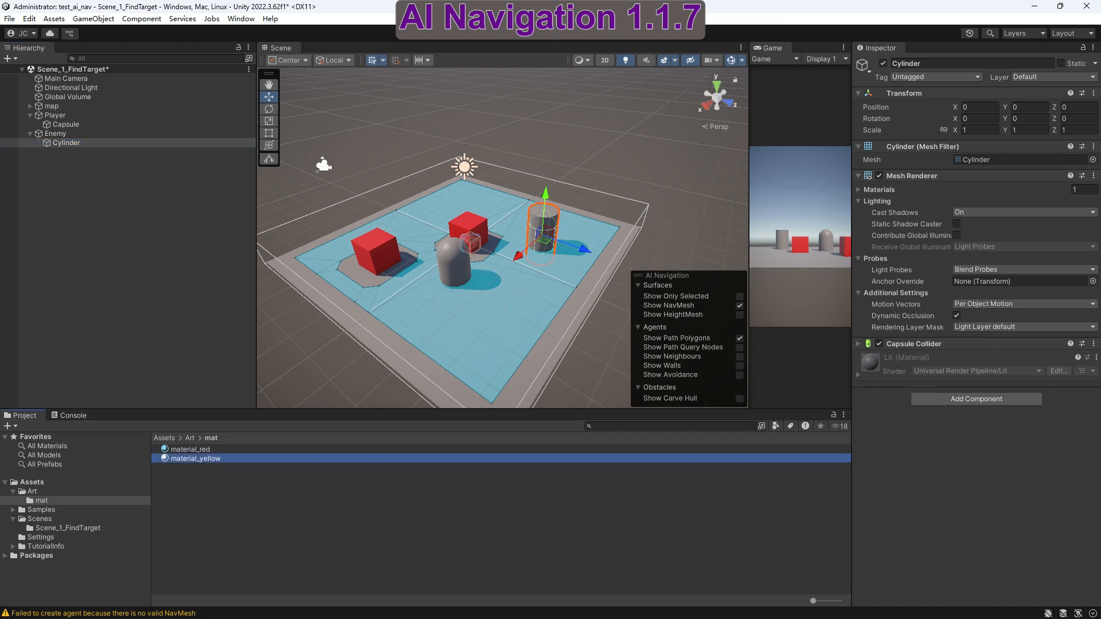
left_click_drag(196, 459, 542, 227)
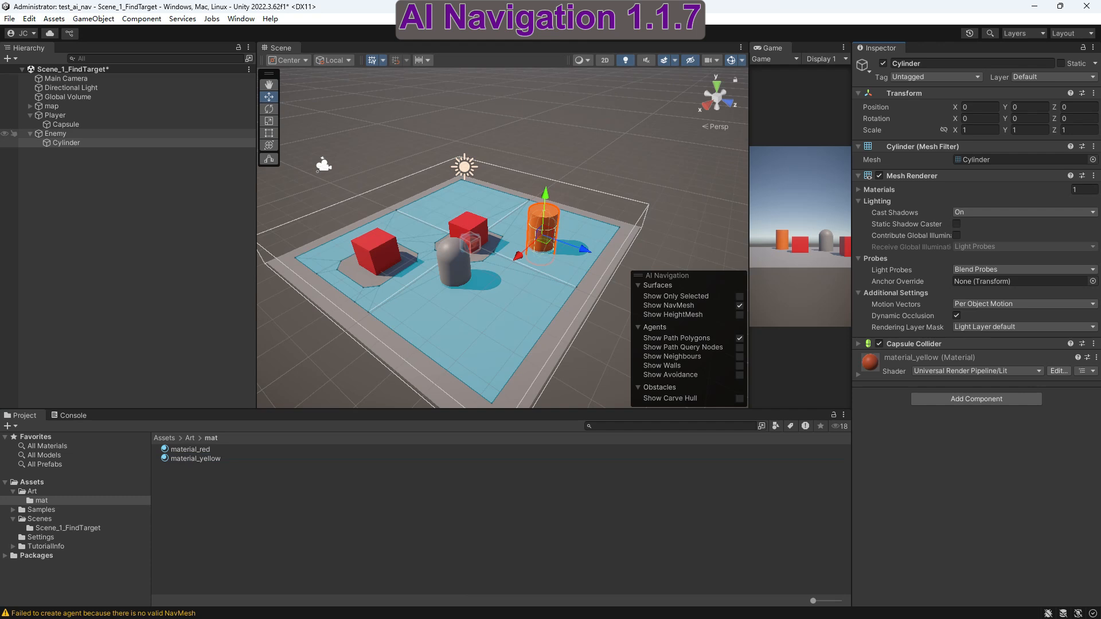
- Create a folder named Code directly under Assets
left_click(56, 133)
left_click(82, 482)
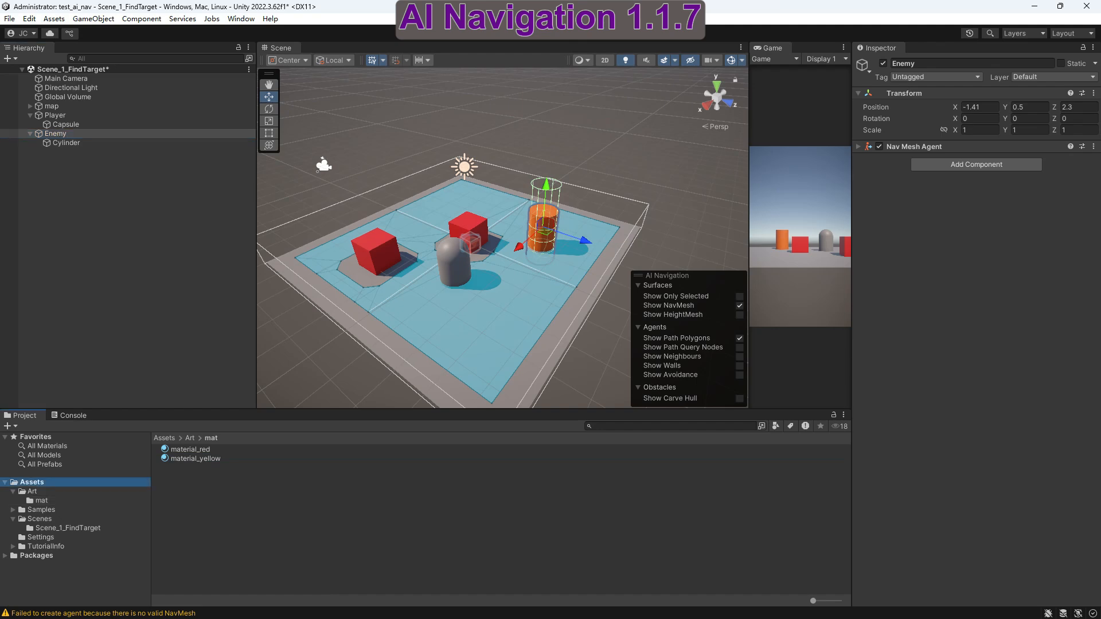
right_click(83, 482)
mouse_move(183, 150)
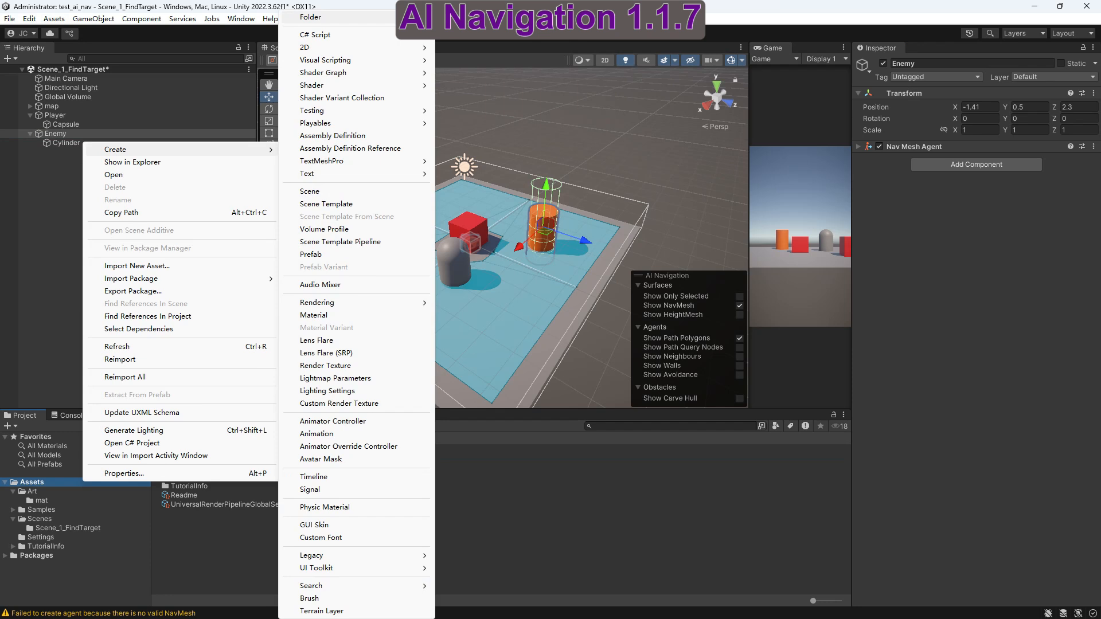
left_click(310, 18)
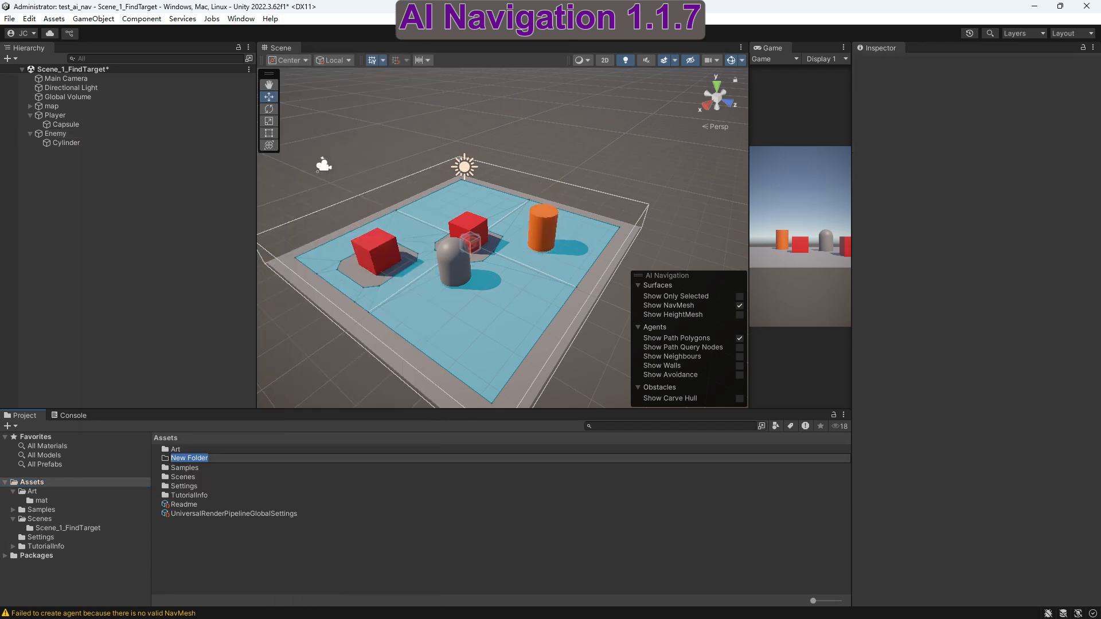
key("Return")
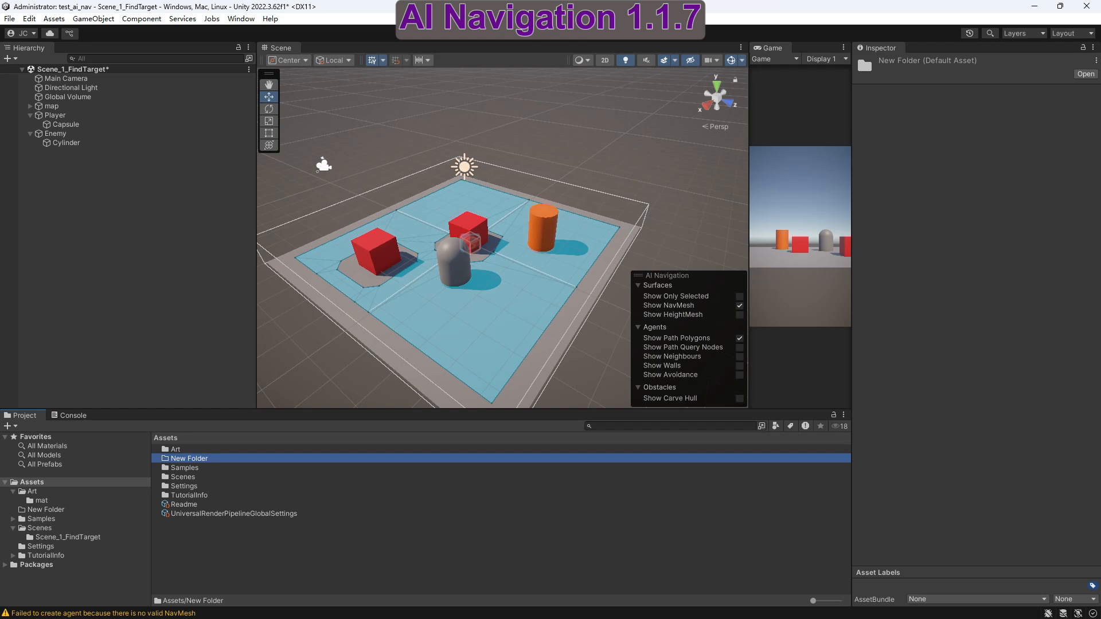
key("F2")
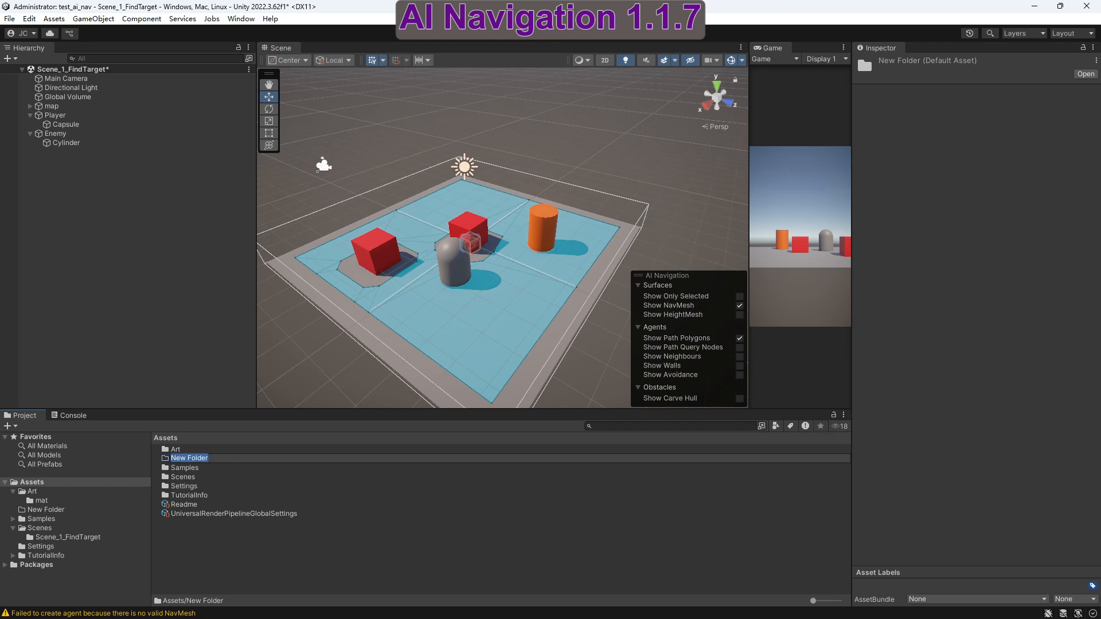
type("Code")
key("Return")
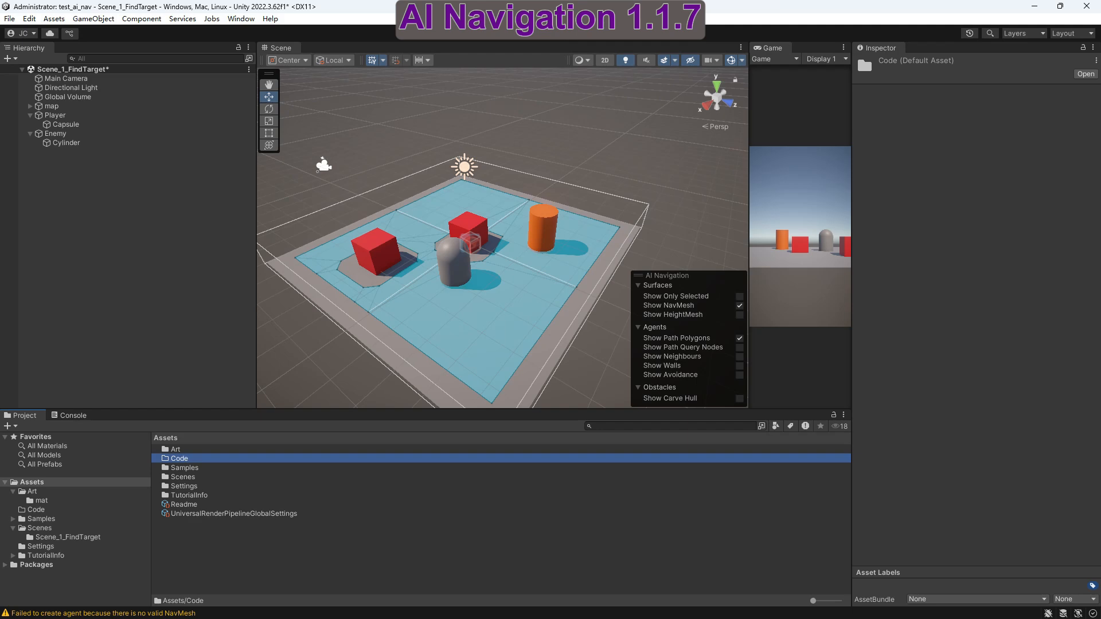
- Create a C# script named FindTarget inside the Code folder
double_click(180, 459)
right_click(289, 527)
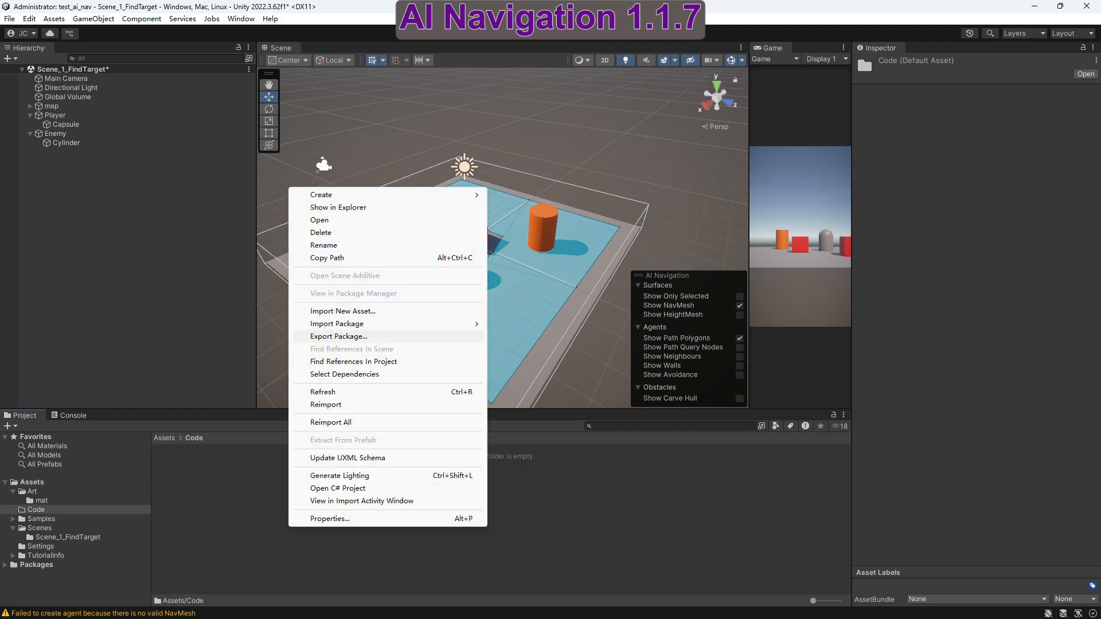
mouse_move(390, 195)
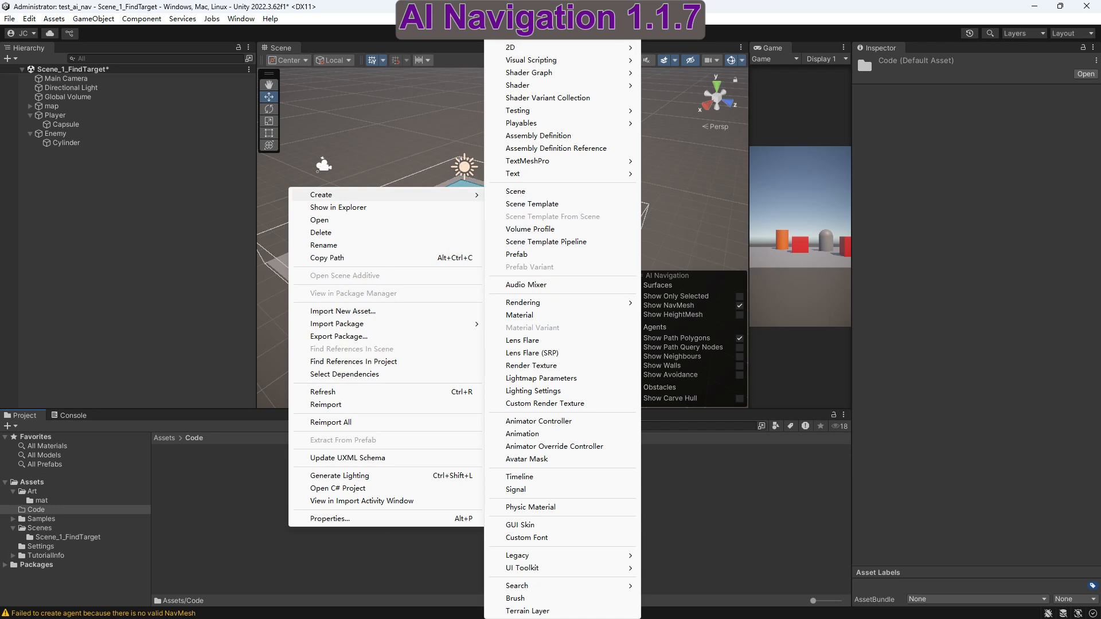
left_click(523, 34)
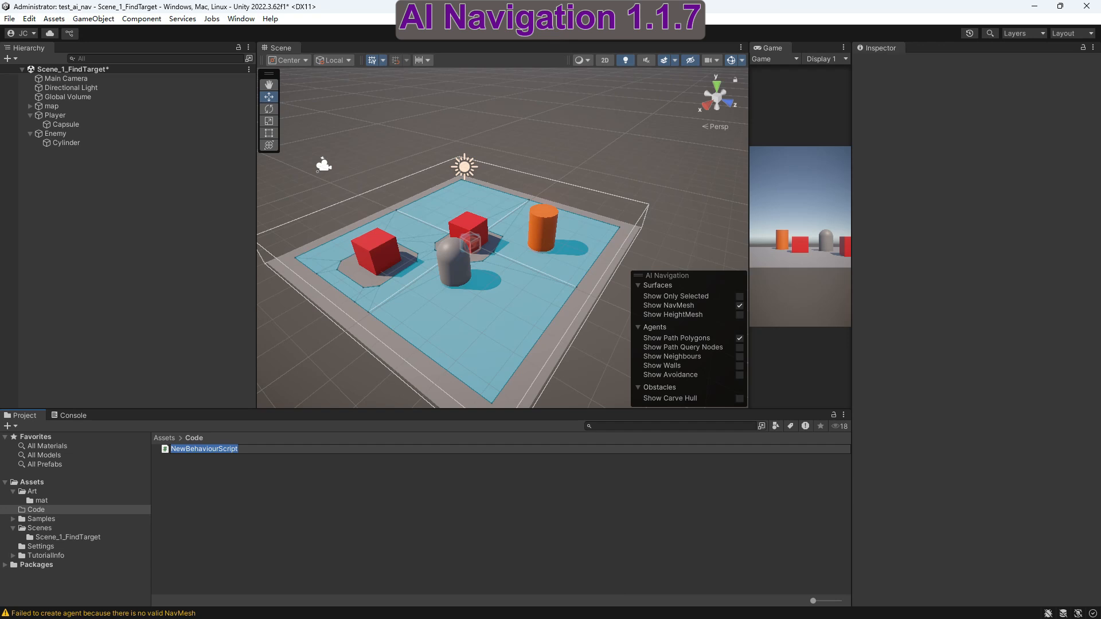
type("FindTarget")
key("Return")
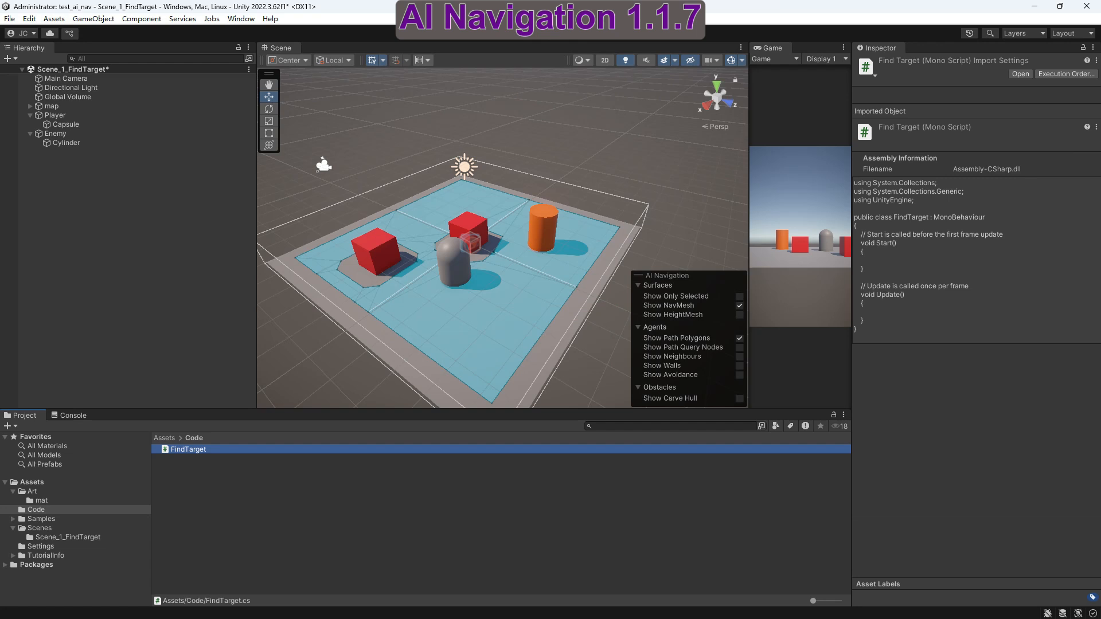
- Attach the FindTarget script to Enemy as a component and save the scene
left_click(56, 133)
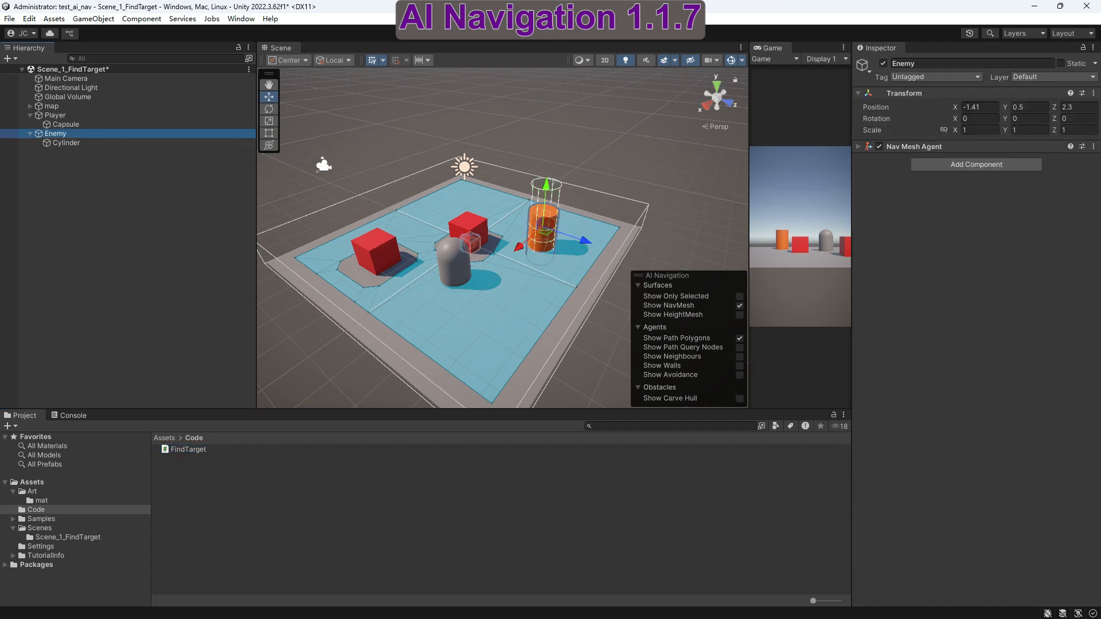
left_click_drag(188, 450, 953, 223)
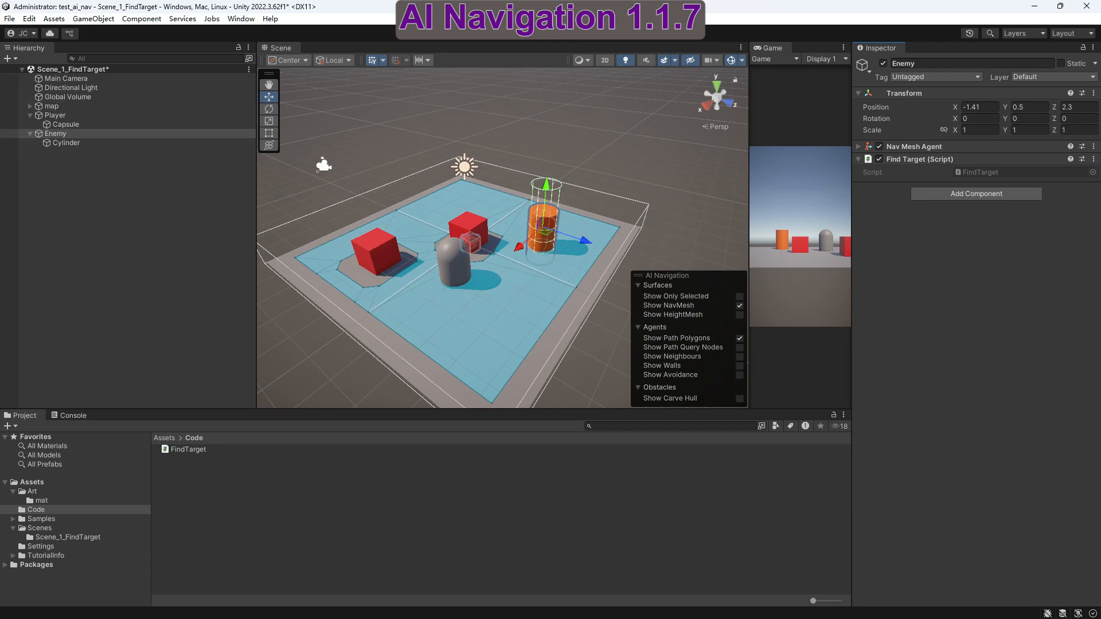
left_click(10, 18)
left_click(46, 75)
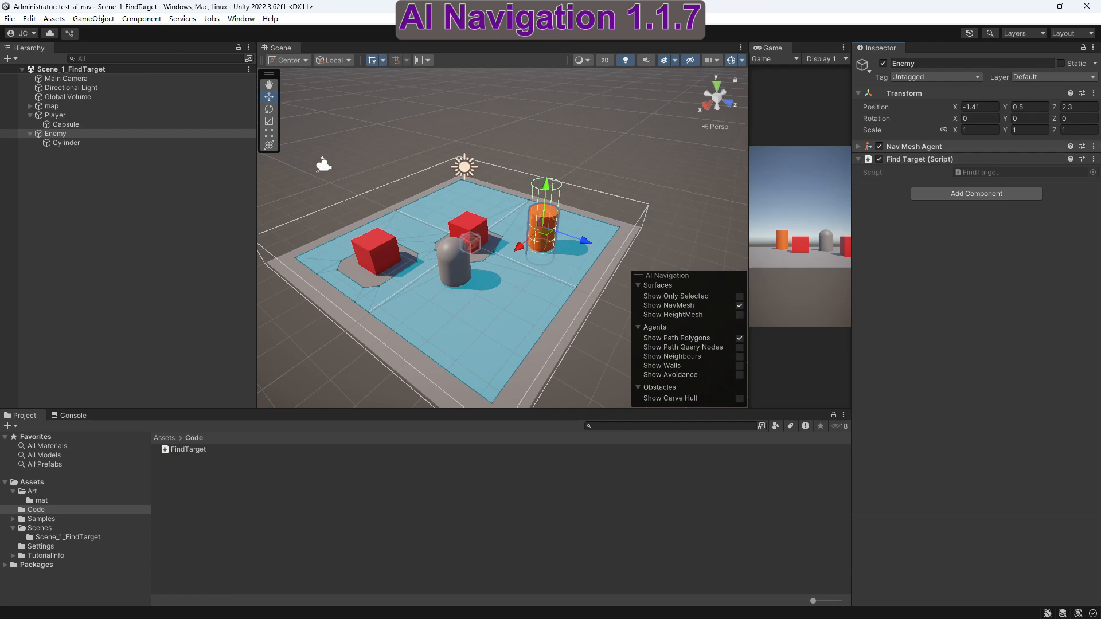
- Set the Height of Enemy's Nav Mesh Agent to 1.26 and save the scene
left_click(917, 147)
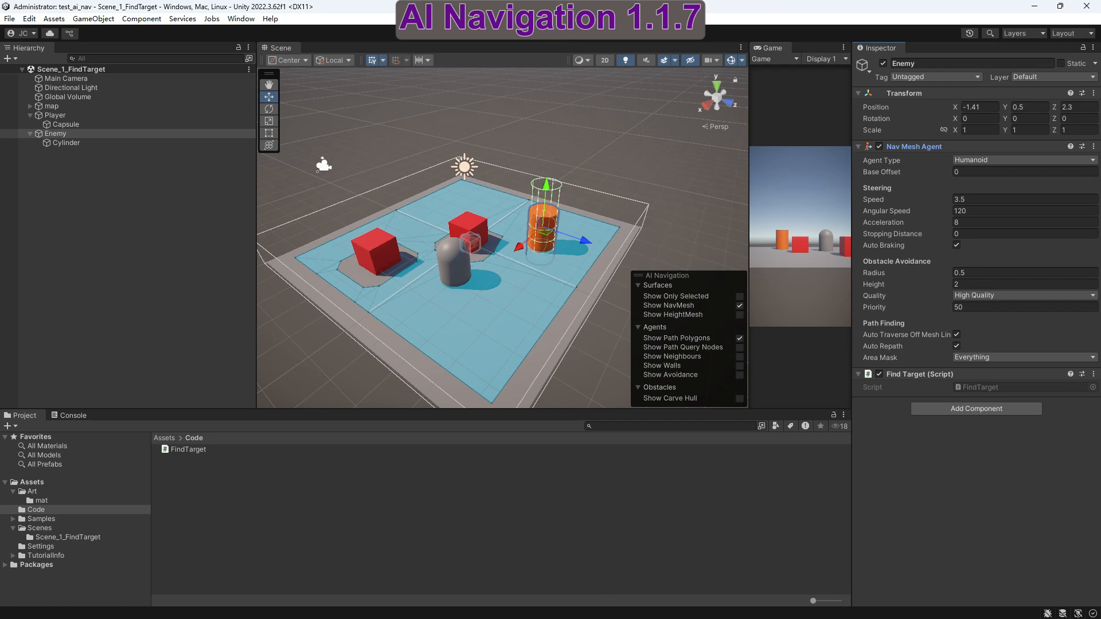
left_click(1001, 285)
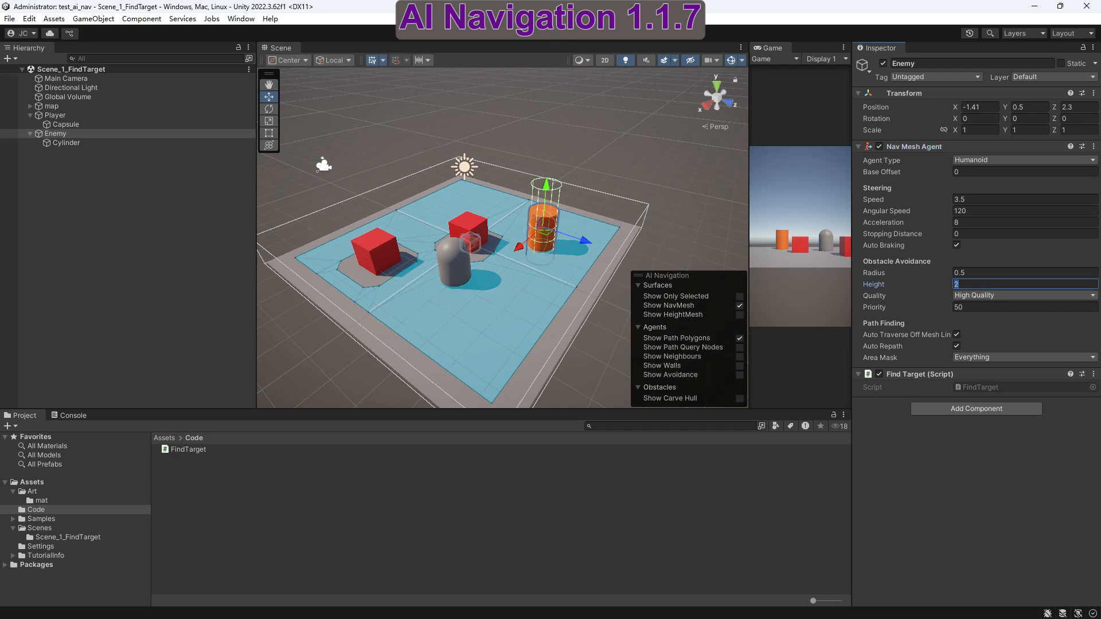
type("1.17")
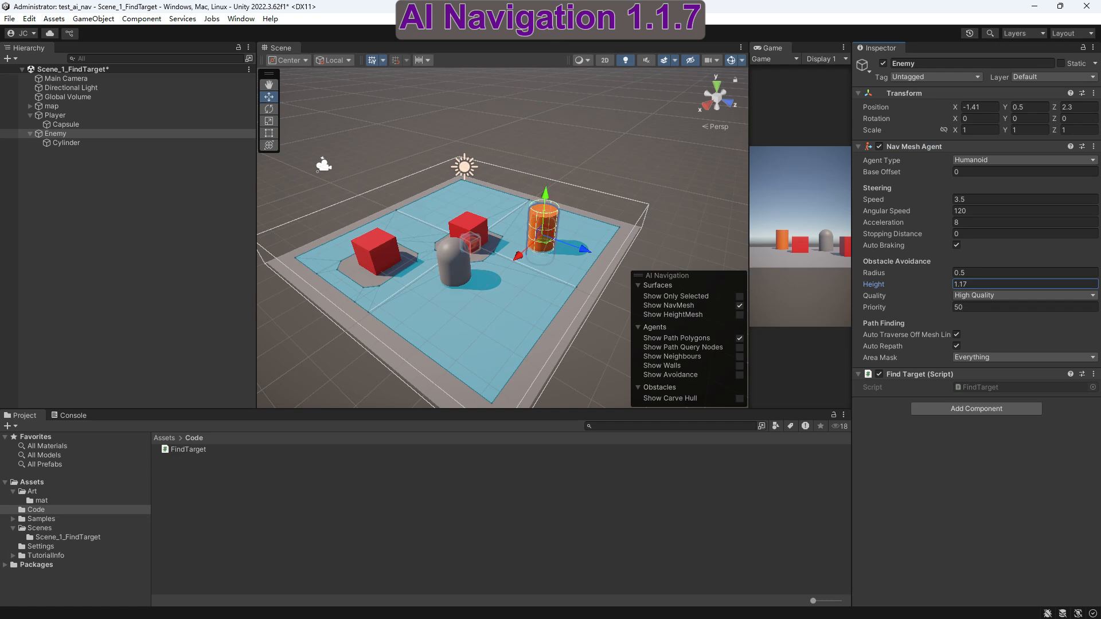
key("BackSpace")
type("4")
key("Return")
type("1.26")
key("Return")
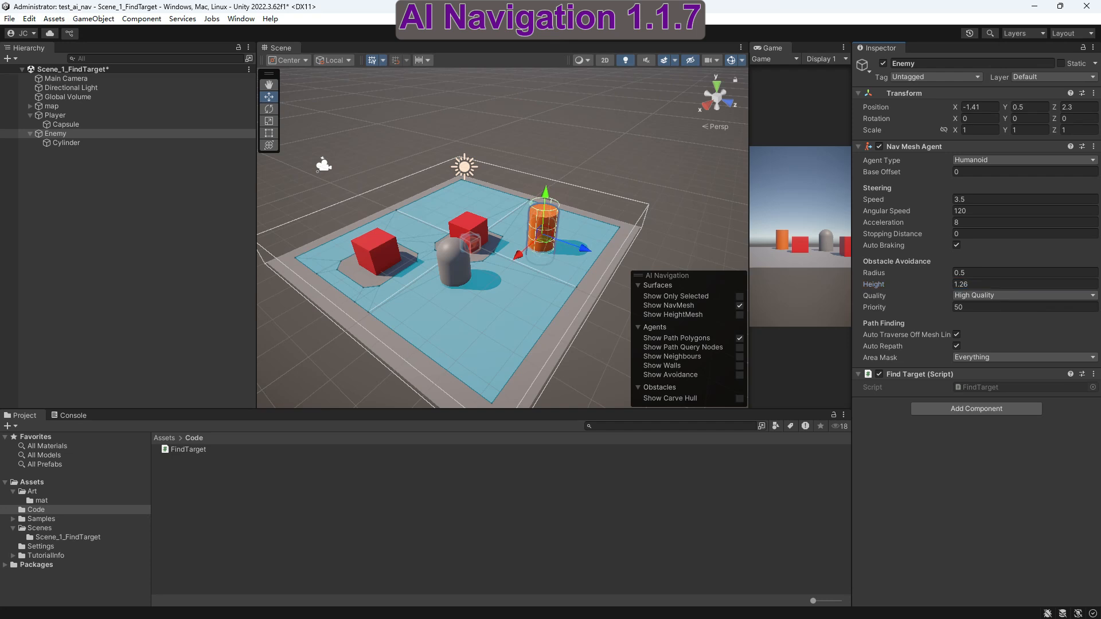
key("ctrl+s")
left_click(67, 143)
left_click(55, 134)
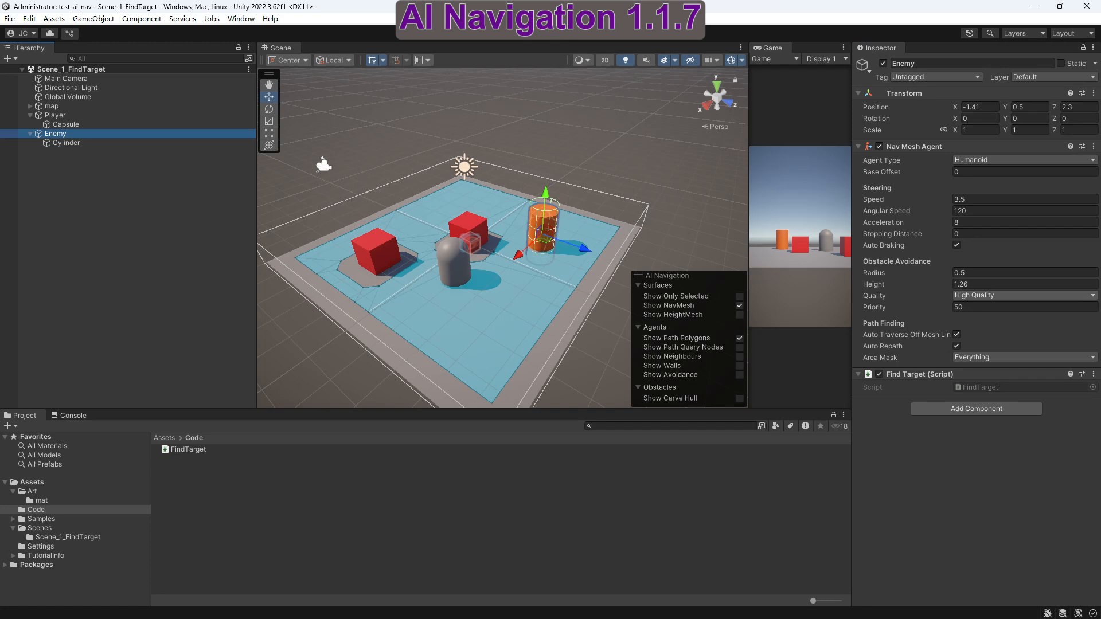
left_click(1009, 453)
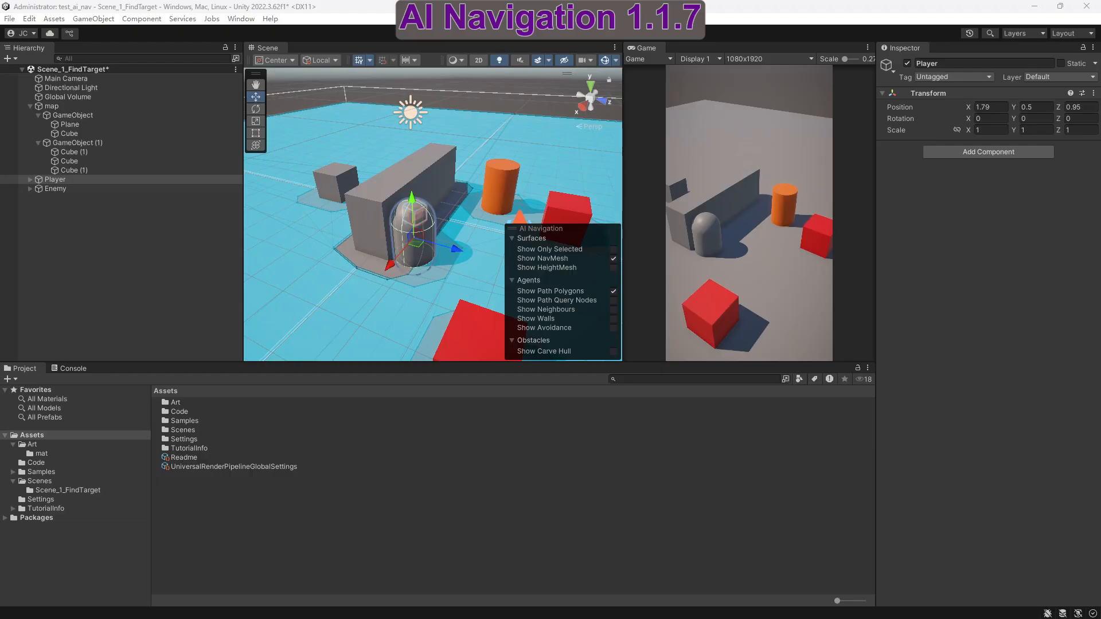
- Test Enemy's pursuit in Play mode by moving Player around the red Cube (1) that has no obstacle component, and stop playing
left_click(75, 171)
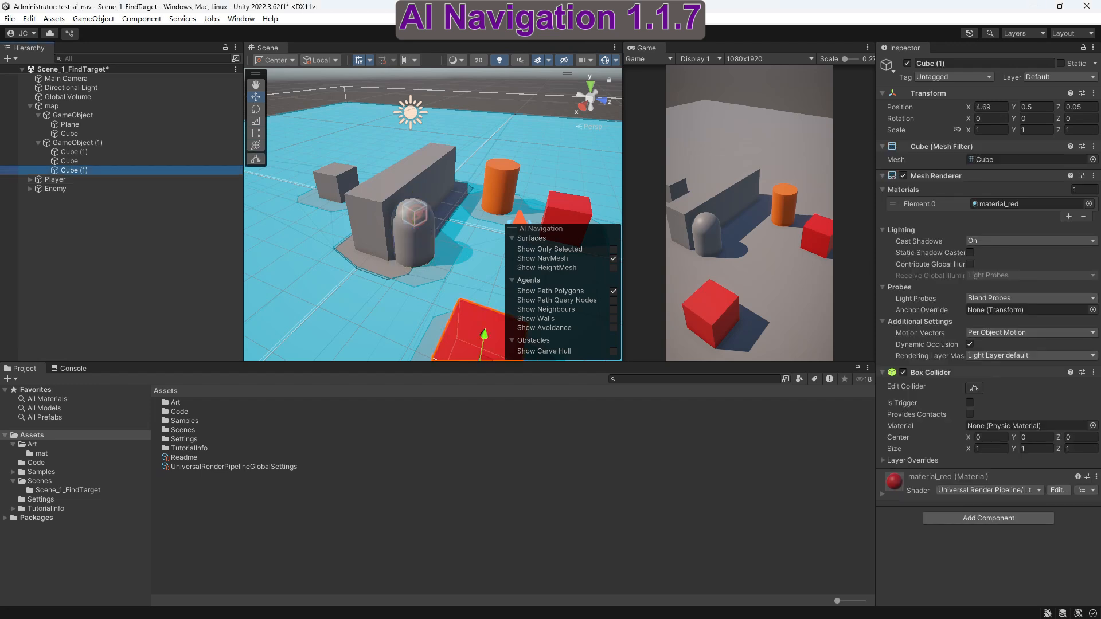
key("f")
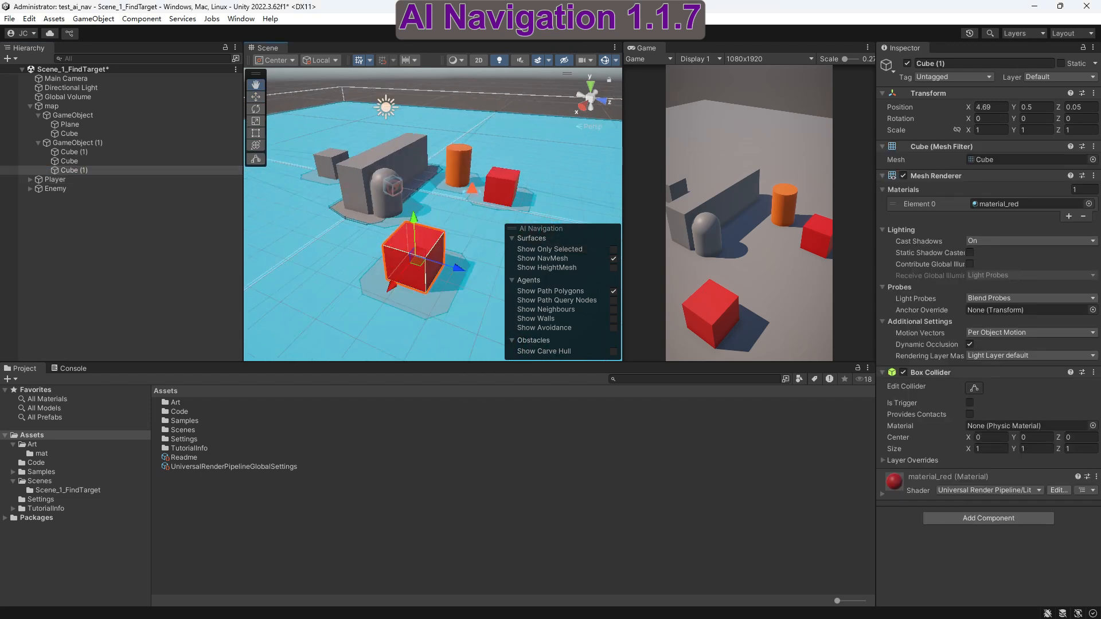
mouse_move(424, 252)
middle_mouse_down()
mouse_move(391, 218)
mouse_move(419, 242)
middle_mouse_up()
scroll(392, 223, "down", 2)
left_click(532, 33)
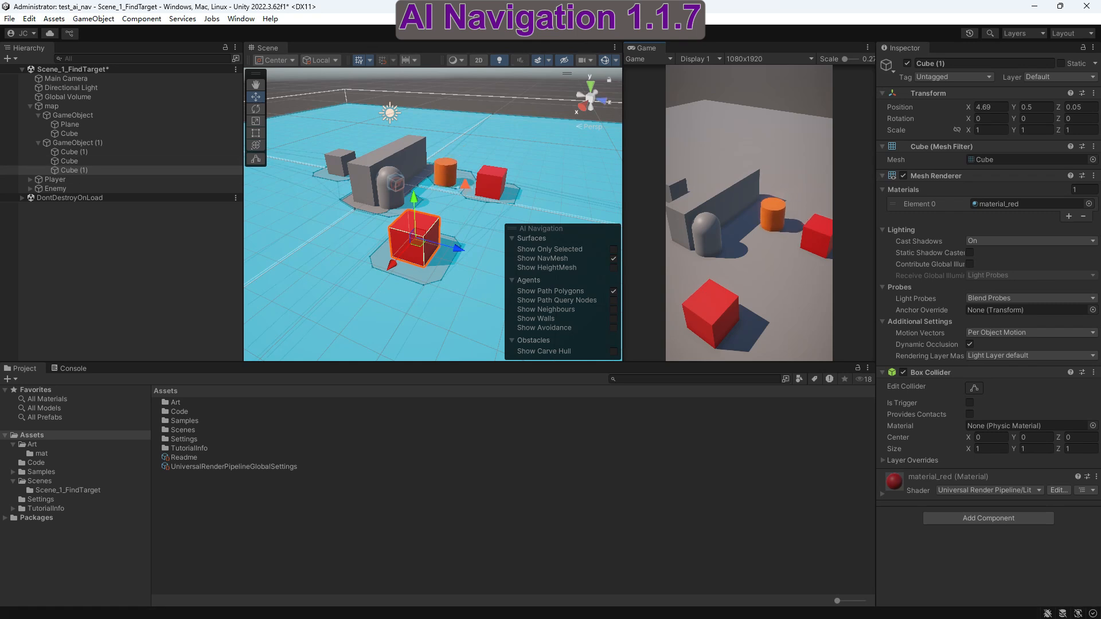
left_click(56, 179)
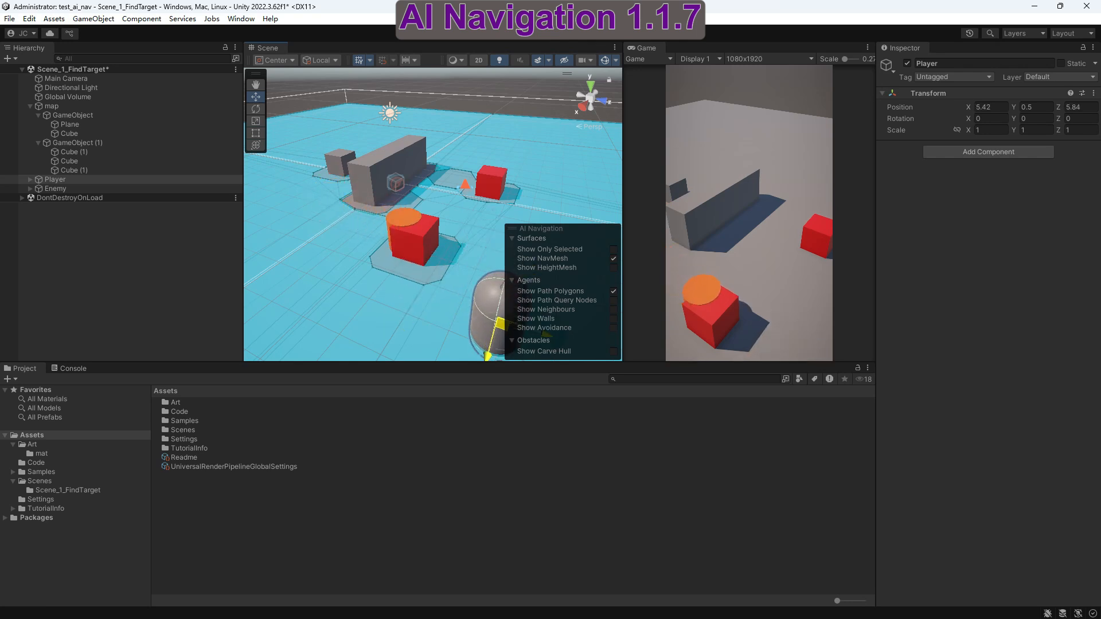
left_click_drag(314, 289, 319, 220)
key("ctrl+p")
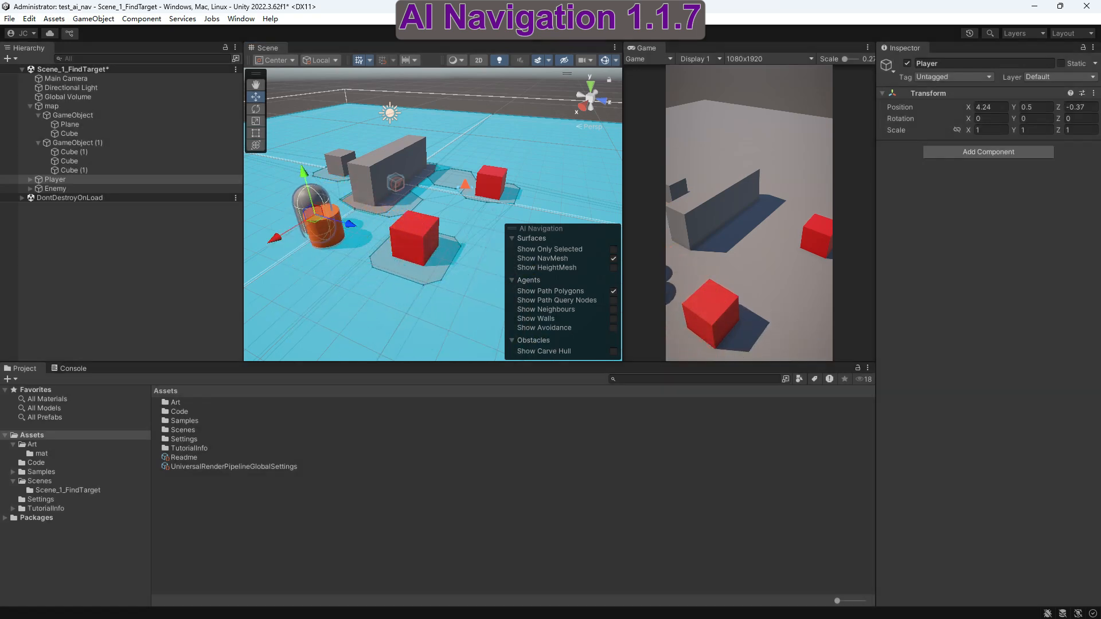
- Add a Nav Mesh Obstacle component to the red Cube (1) placed outside the baked obstacles
left_click(70, 170)
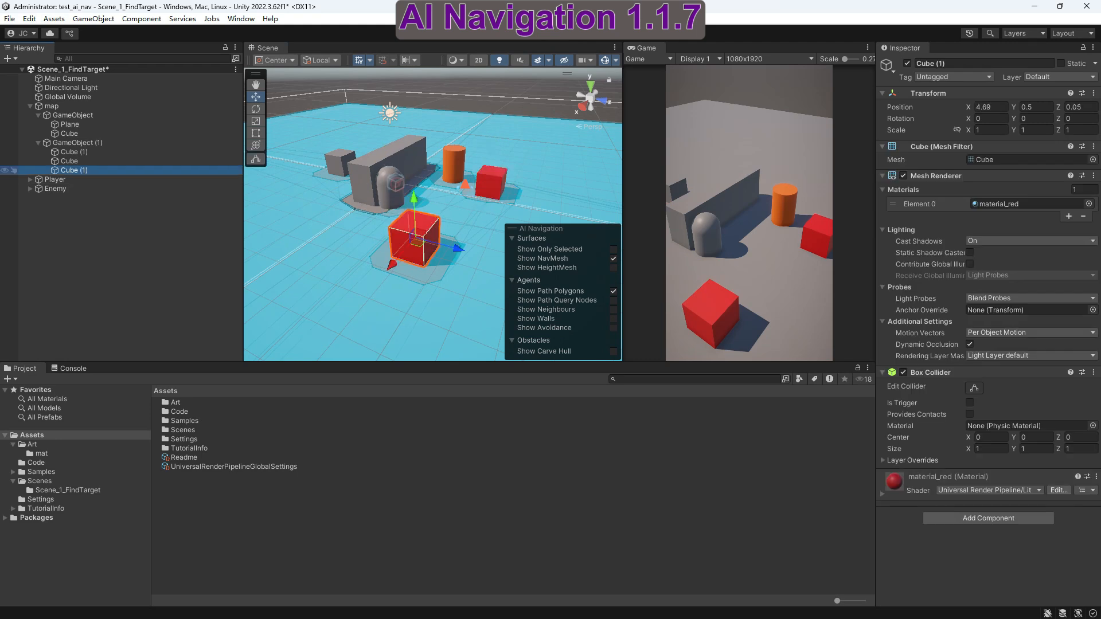
left_click(988, 519)
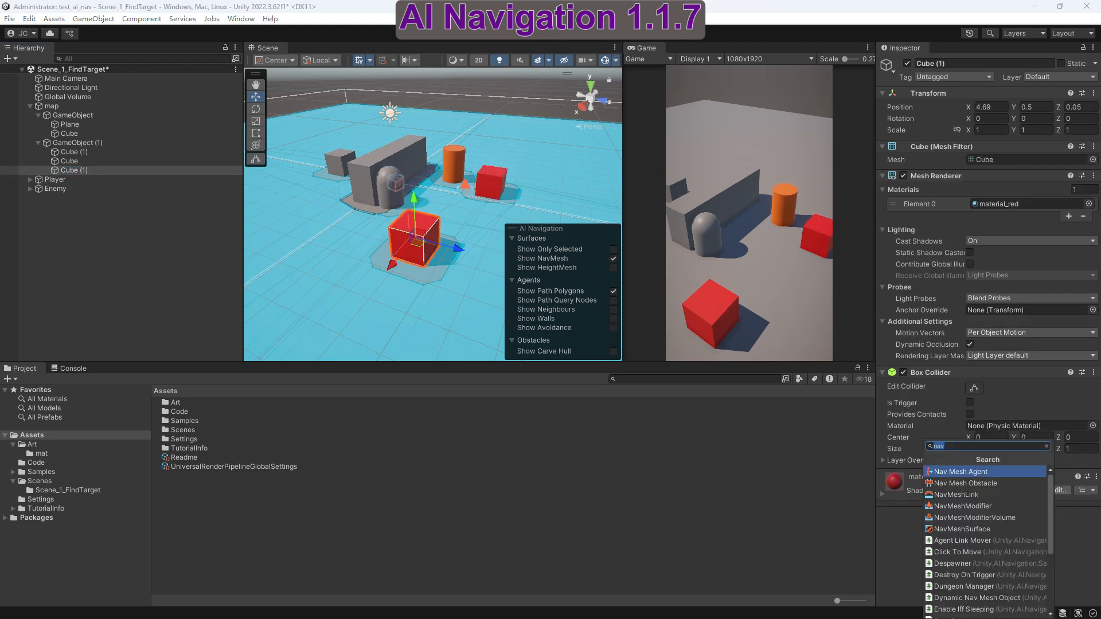
key("Return")
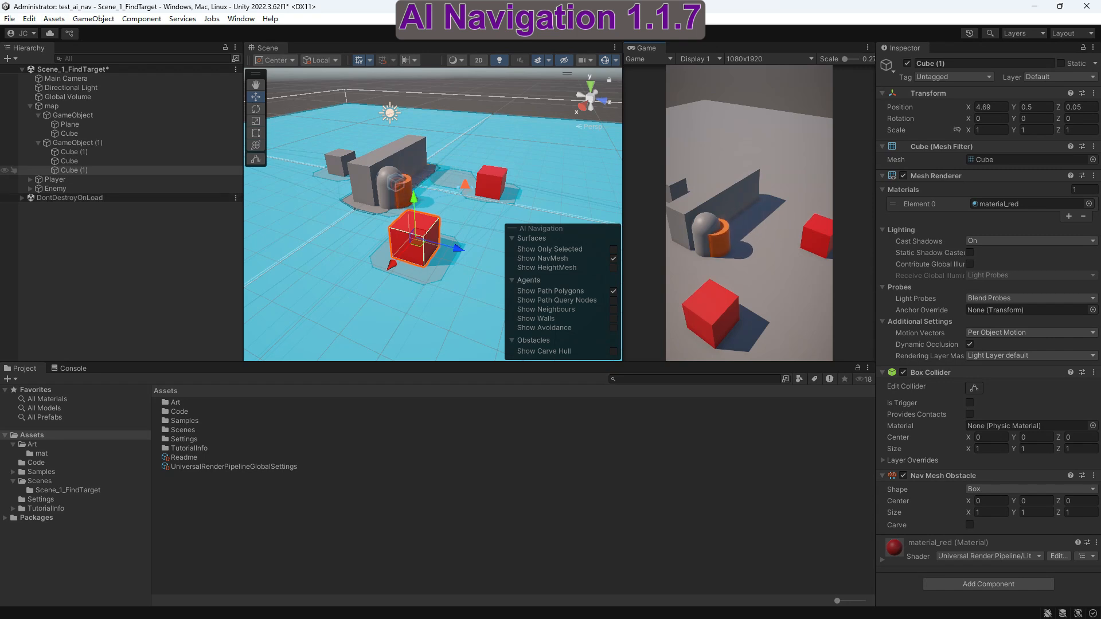
- Test Enemy's avoidance of the red Cube (1) in Play mode by moving Player around the scene, and stop playing
left_click(55, 179)
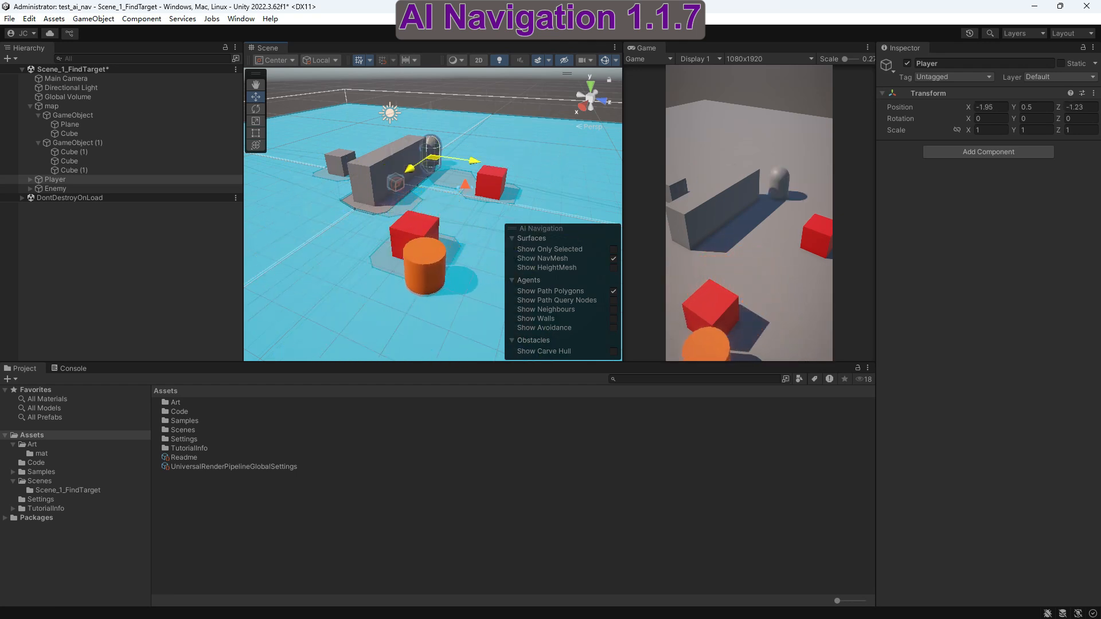
key("ctrl+p")
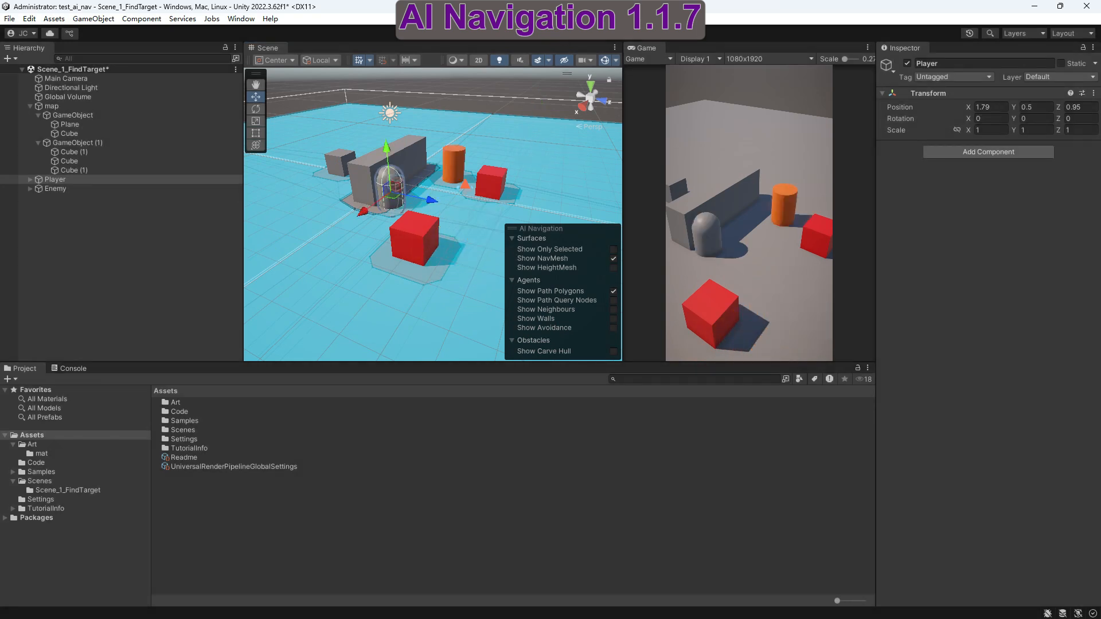